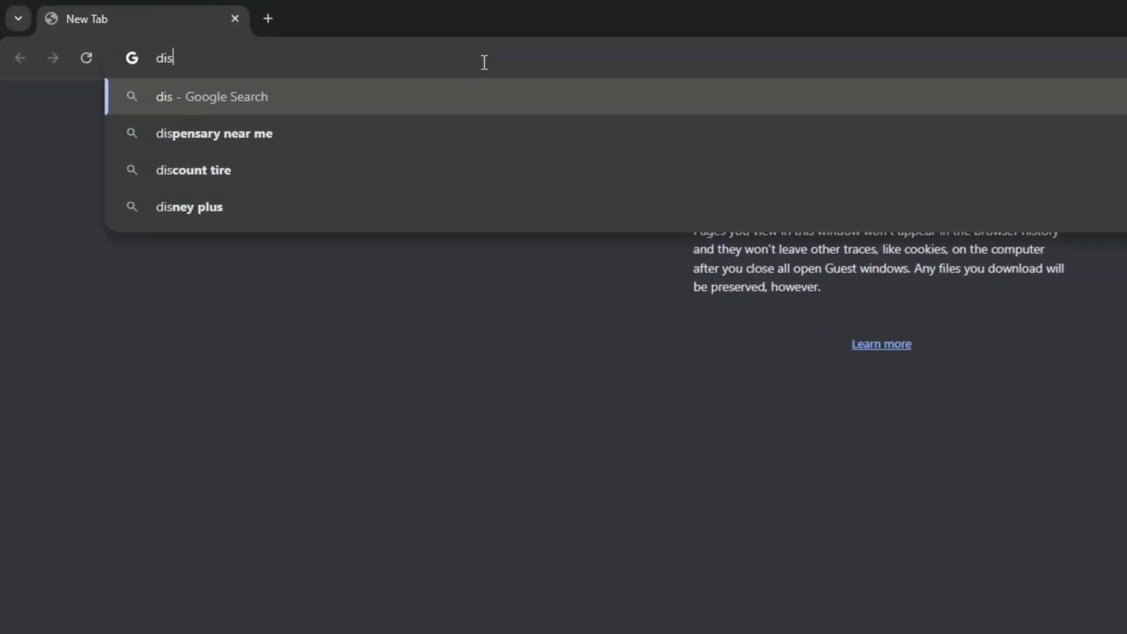
Step: Open the RIP Tweaks Discord server and download the free pack from its free-tweaks channel
type("cord.gg/riptwea")
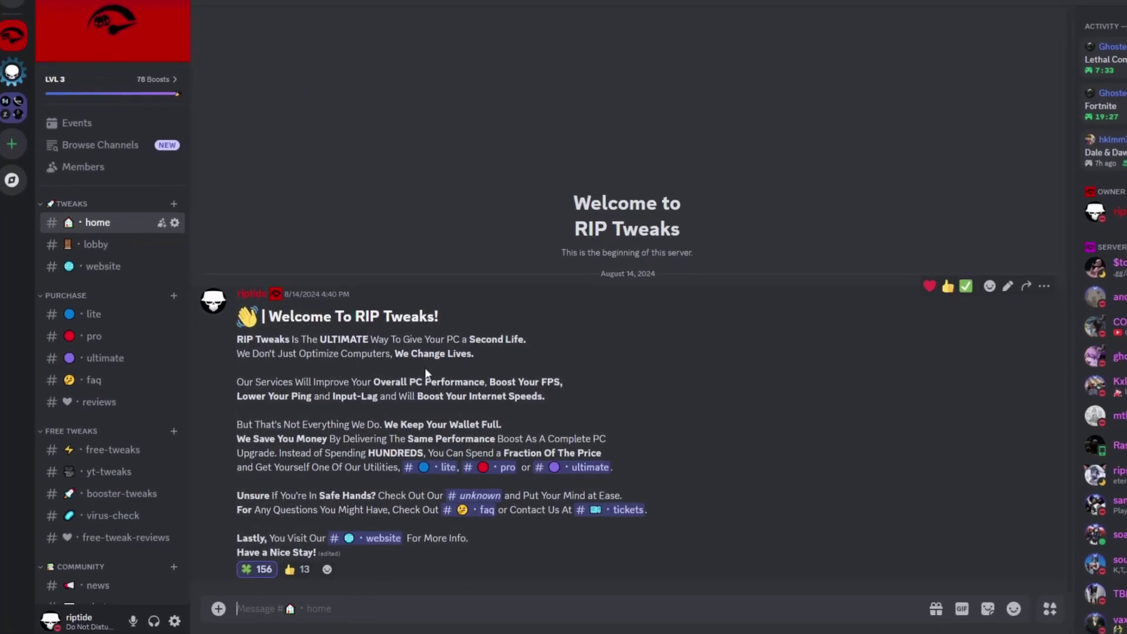
left_click(132, 450)
left_click(543, 250)
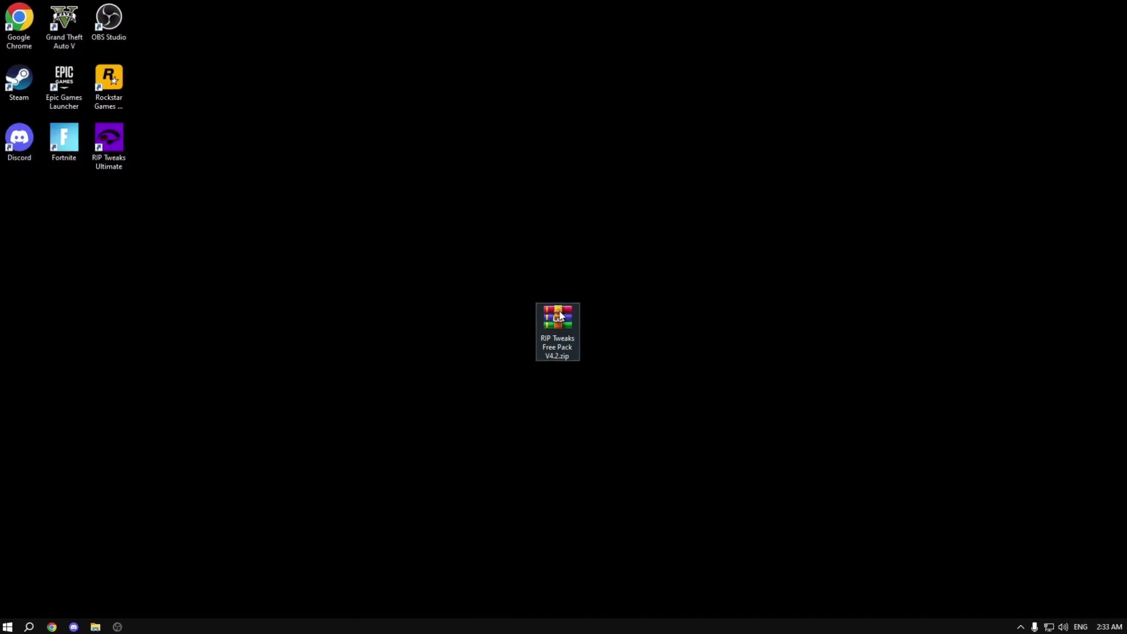
Step: Extract the RIP Tweaks Free Pack V4.2.zip archive on the desktop
right_click(561, 312)
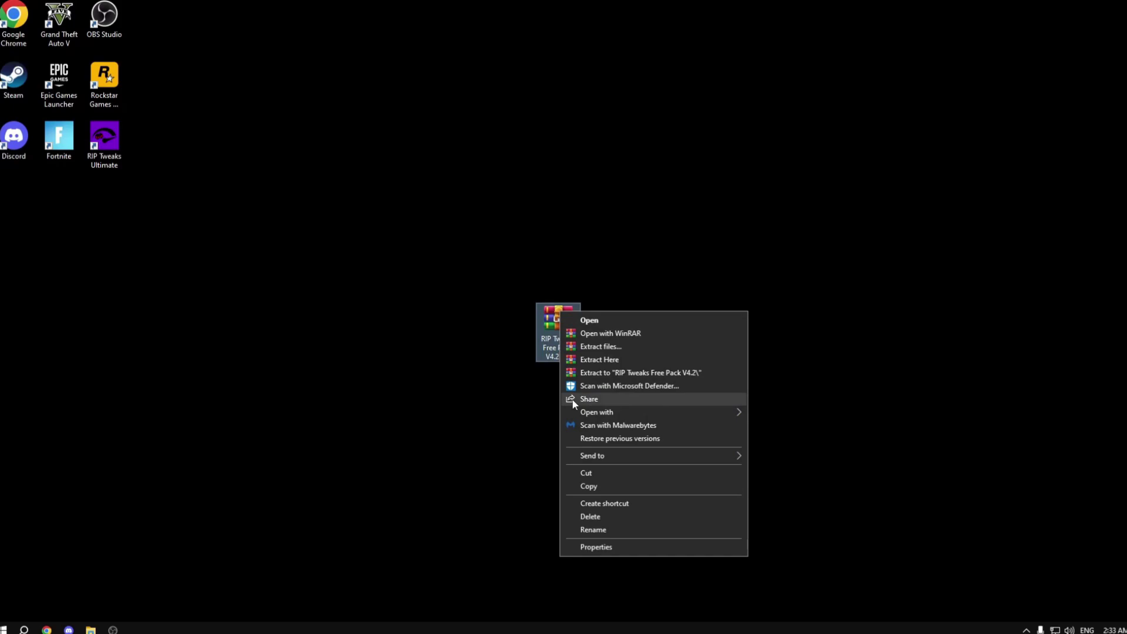
mouse_move(675, 413)
left_click(793, 433)
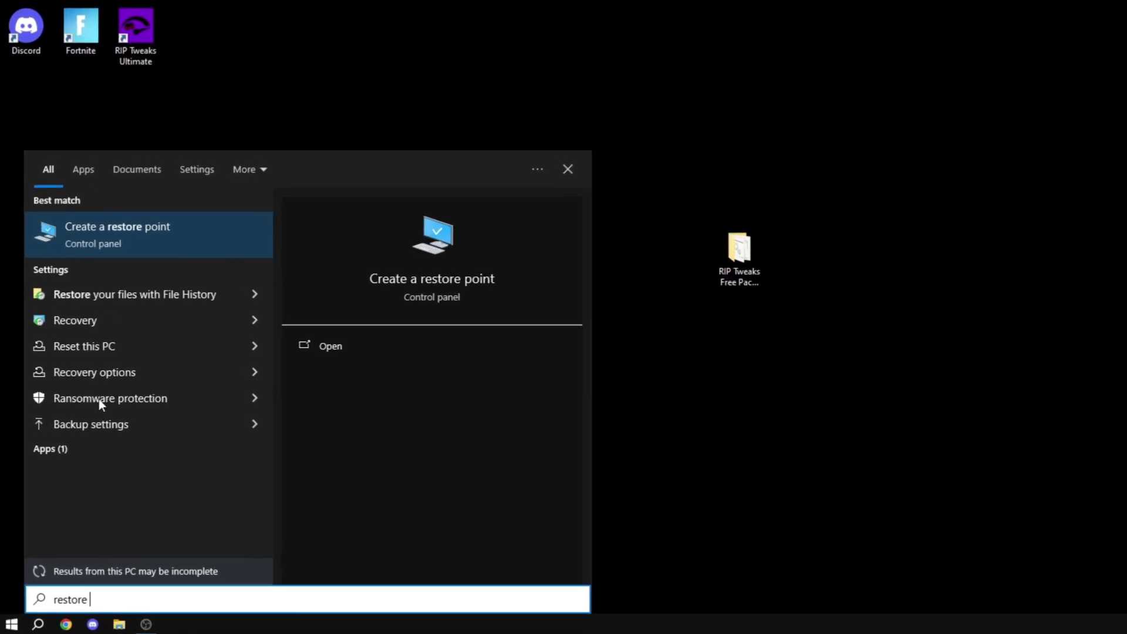
Step: Create a system restore point named "RIP Tweaks Restore Point" and dismiss the completion message
key("Return")
left_click(642, 458)
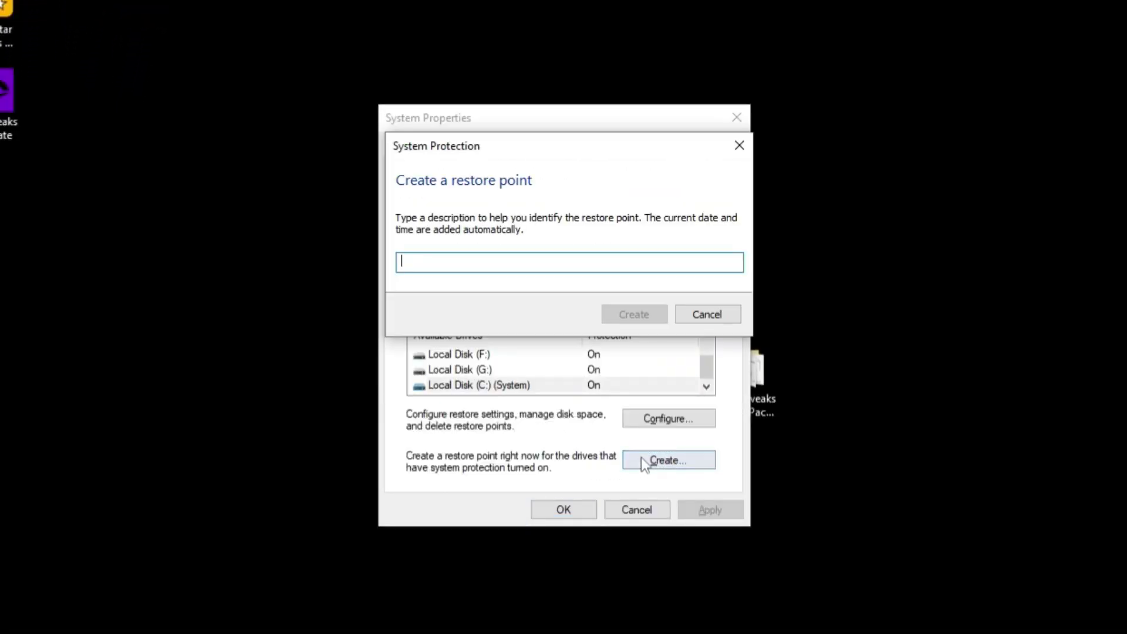
type("RIP Tweaks Restore Point")
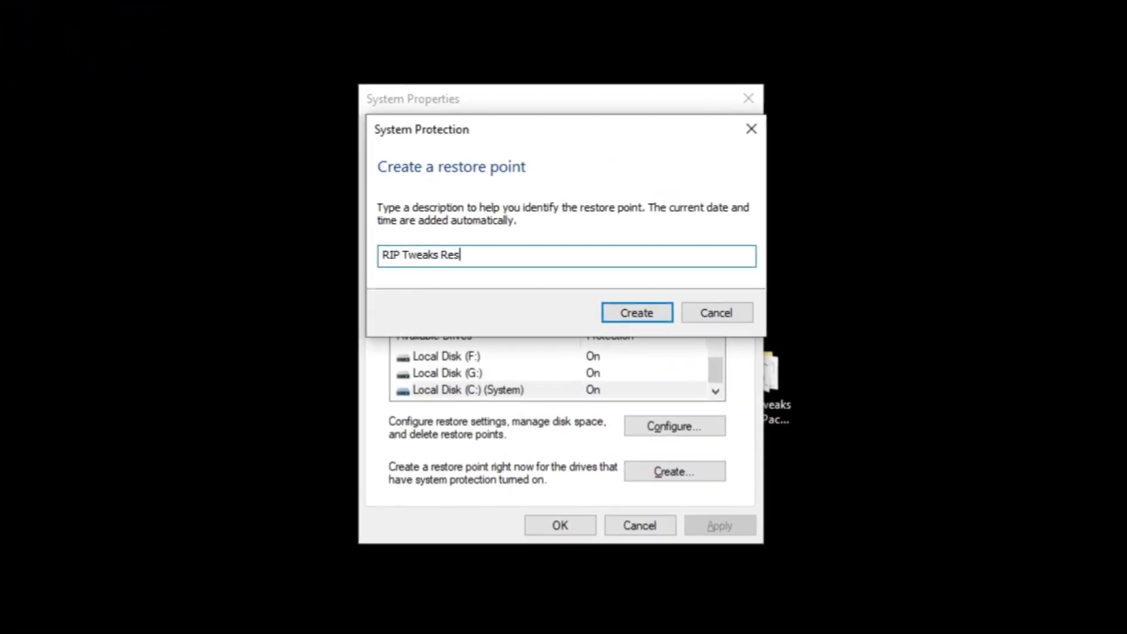
key("Return")
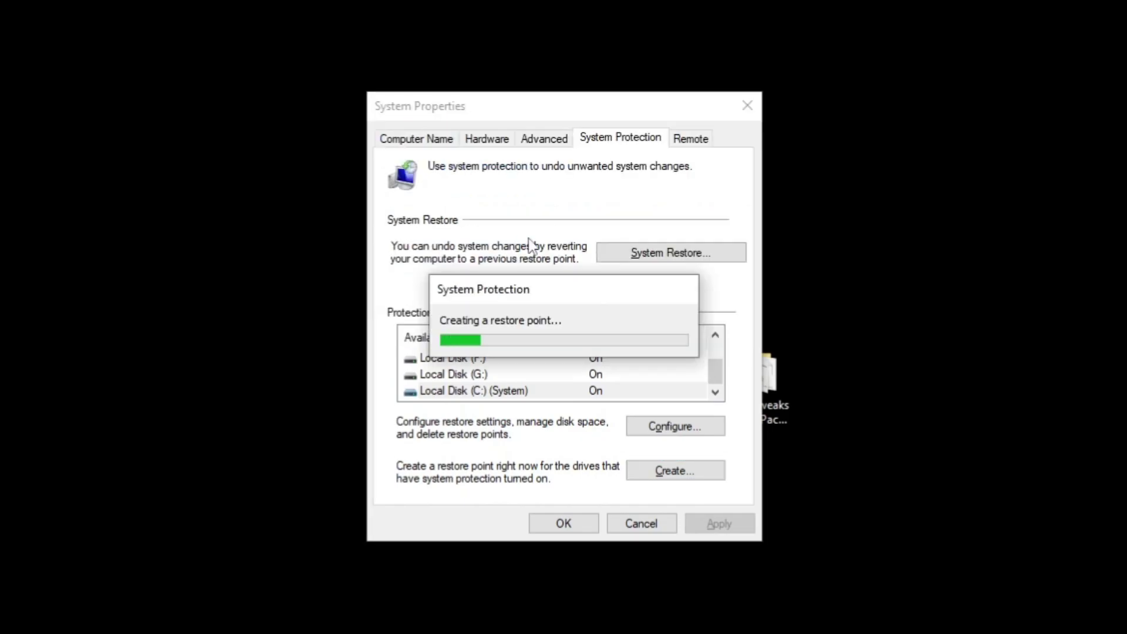
left_click(688, 330)
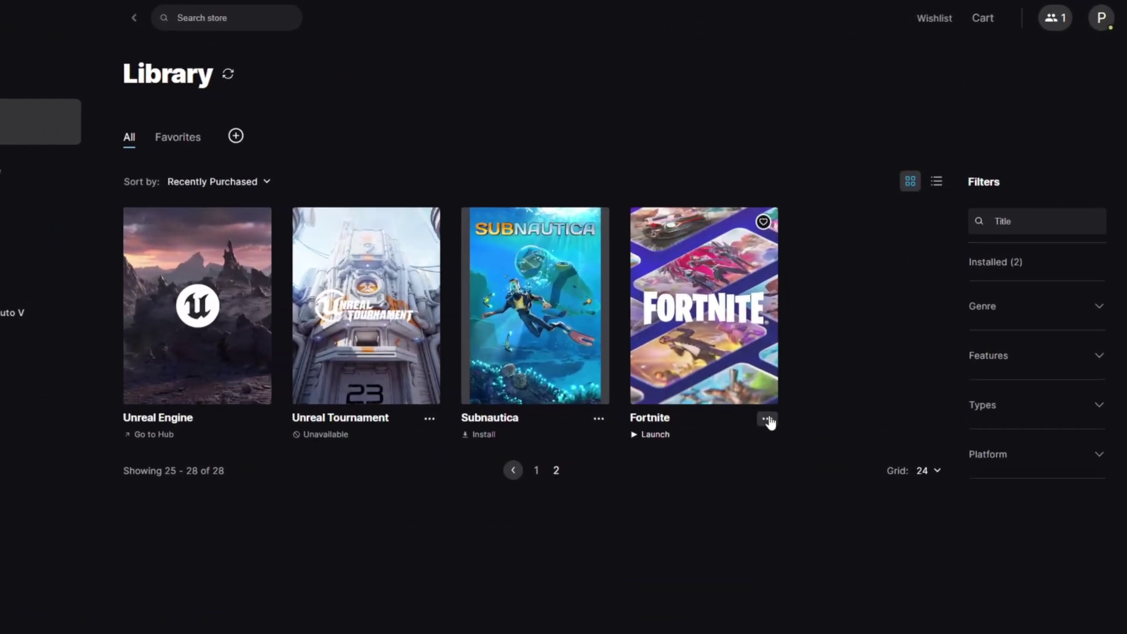
Step: Open Fortnite's installation options in the Epic Games library and deselect High Resolution Textures
left_click(784, 403)
left_click(794, 290)
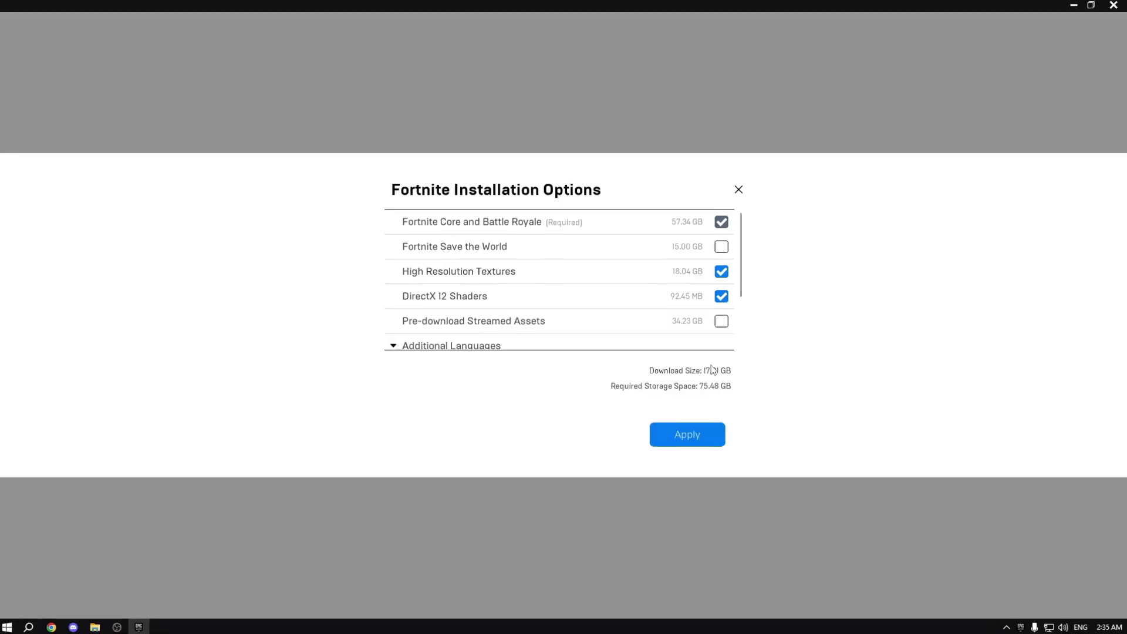
left_click(732, 271)
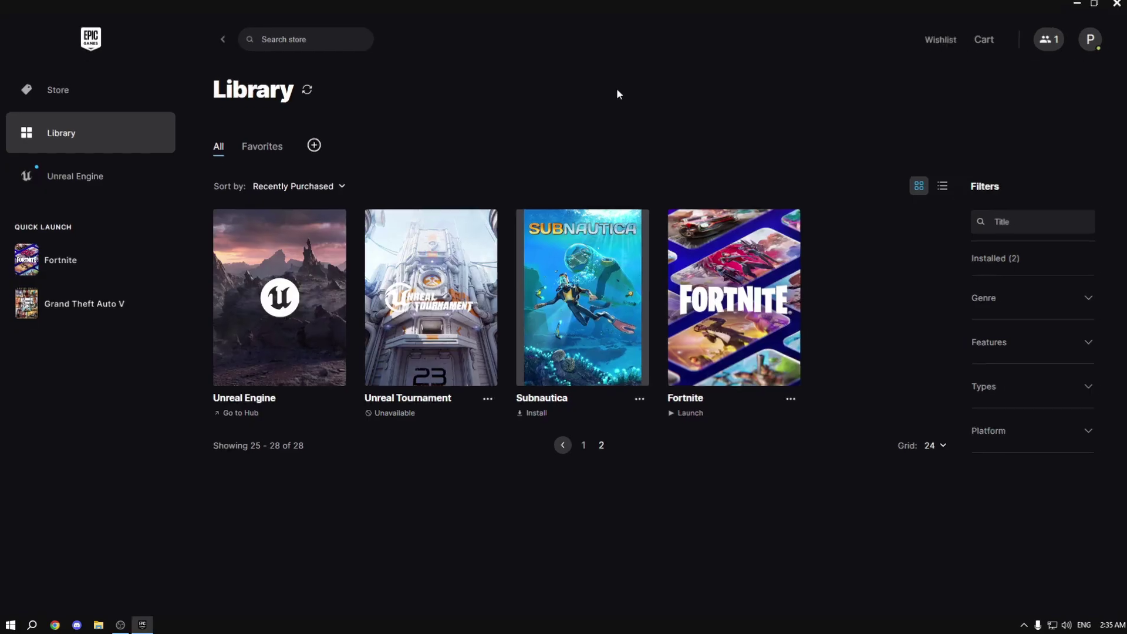
Step: Open the local application data folder by running %localappdata%
key("super+r")
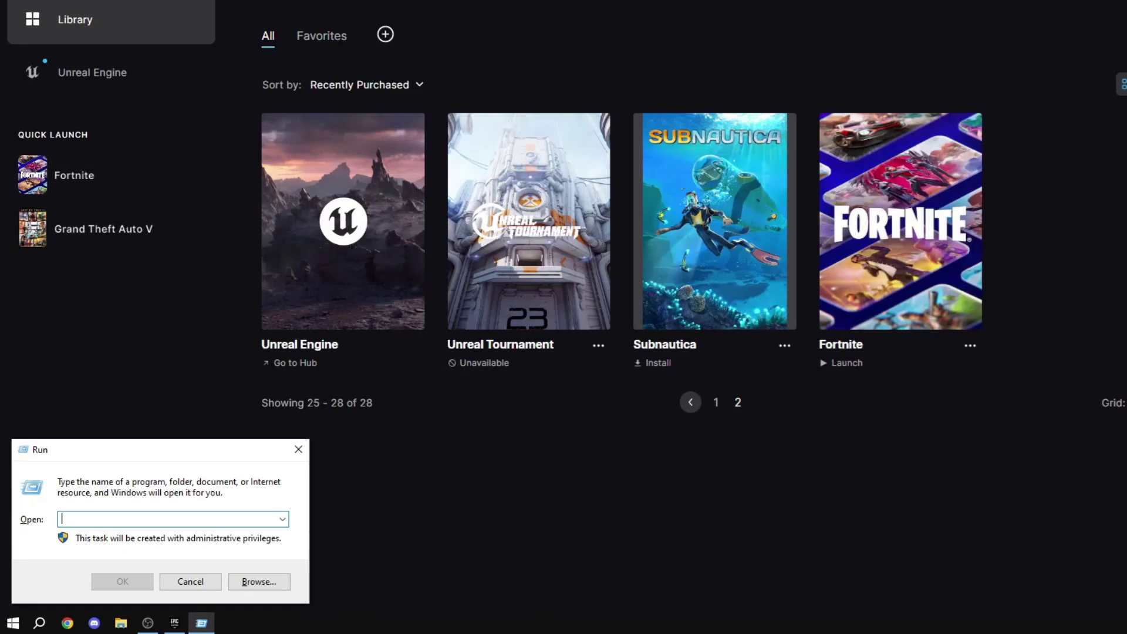
type("%localappdata%")
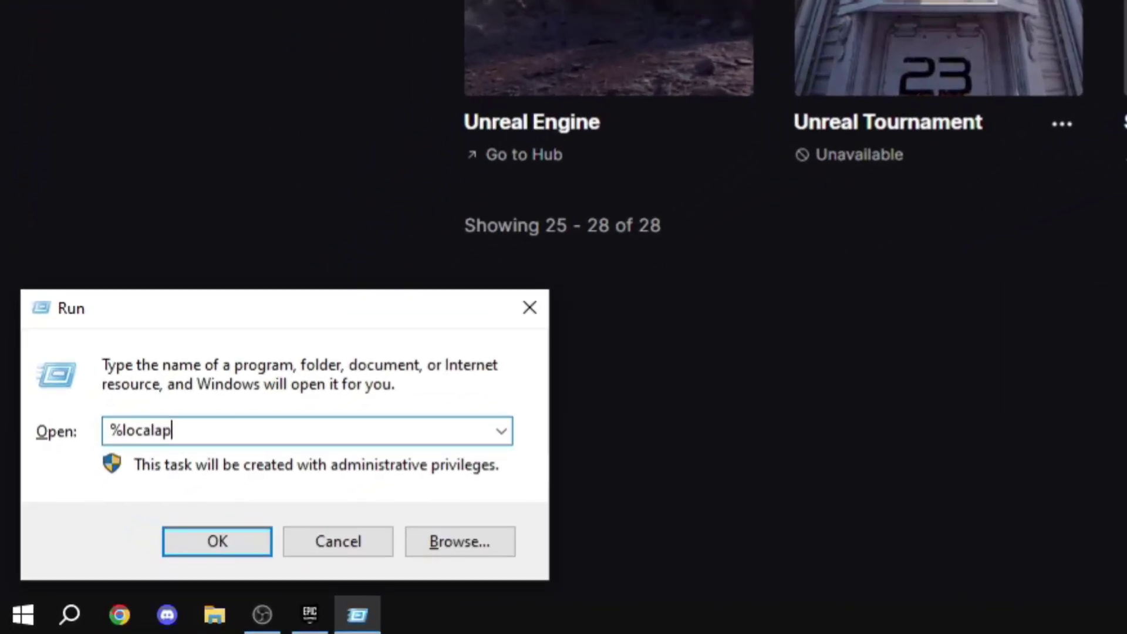
key("Return")
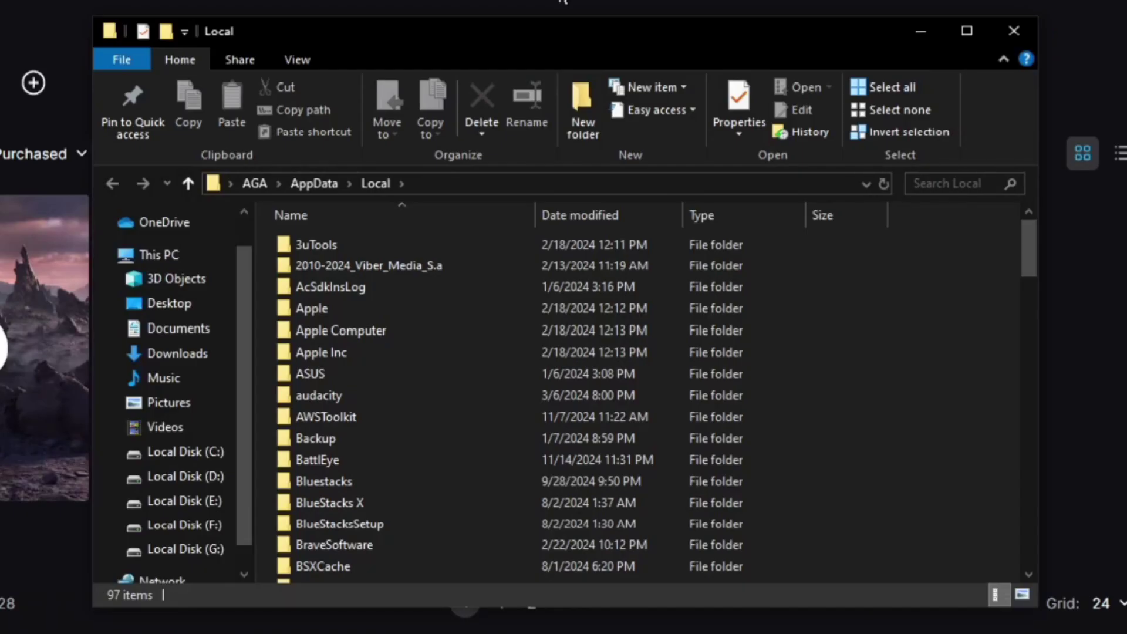
Step: Go to FortniteGame, Saved, Config, WindowsClient and locate the GameUserSettings.ini file
scroll(383, 387, "down", 12)
left_click(374, 296)
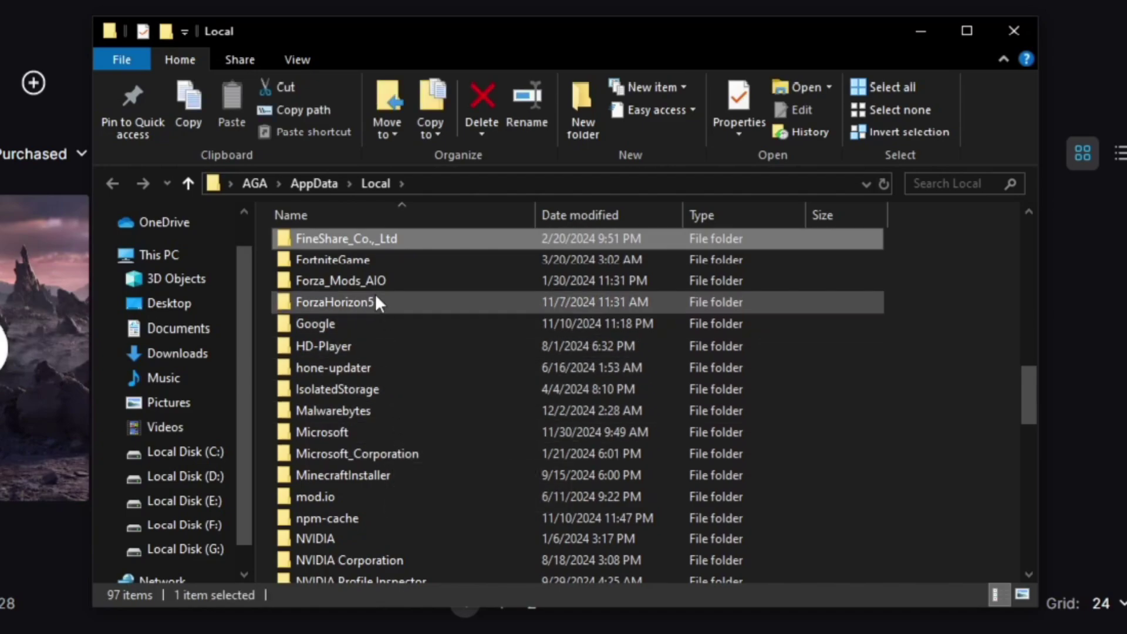
left_click(355, 261)
double_click(353, 261)
double_click(341, 252)
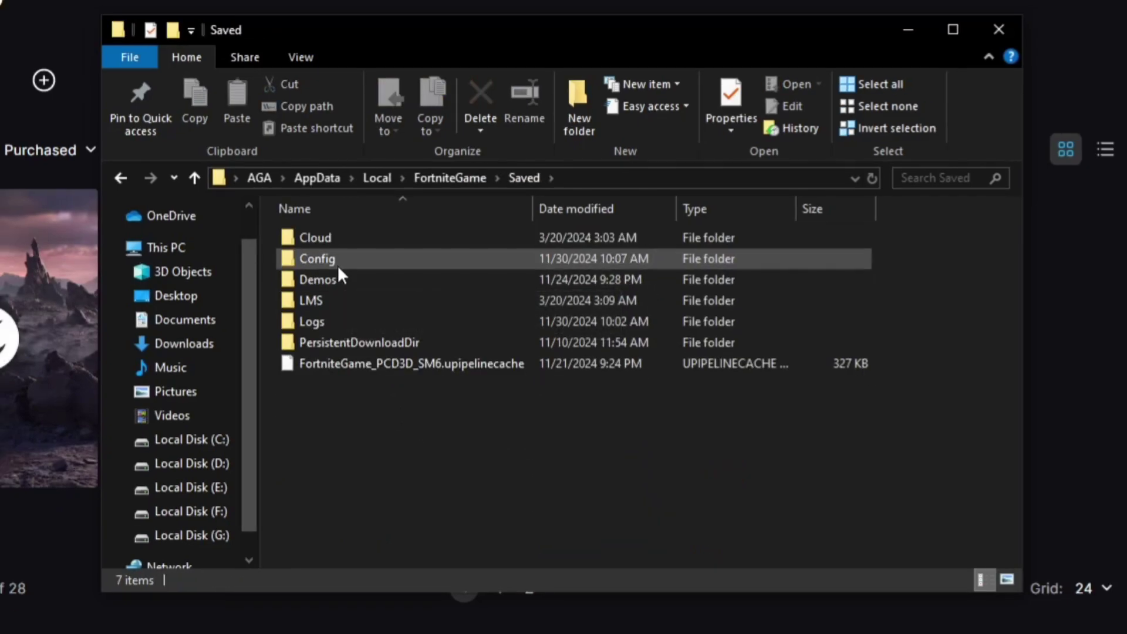
double_click(337, 266)
double_click(338, 271)
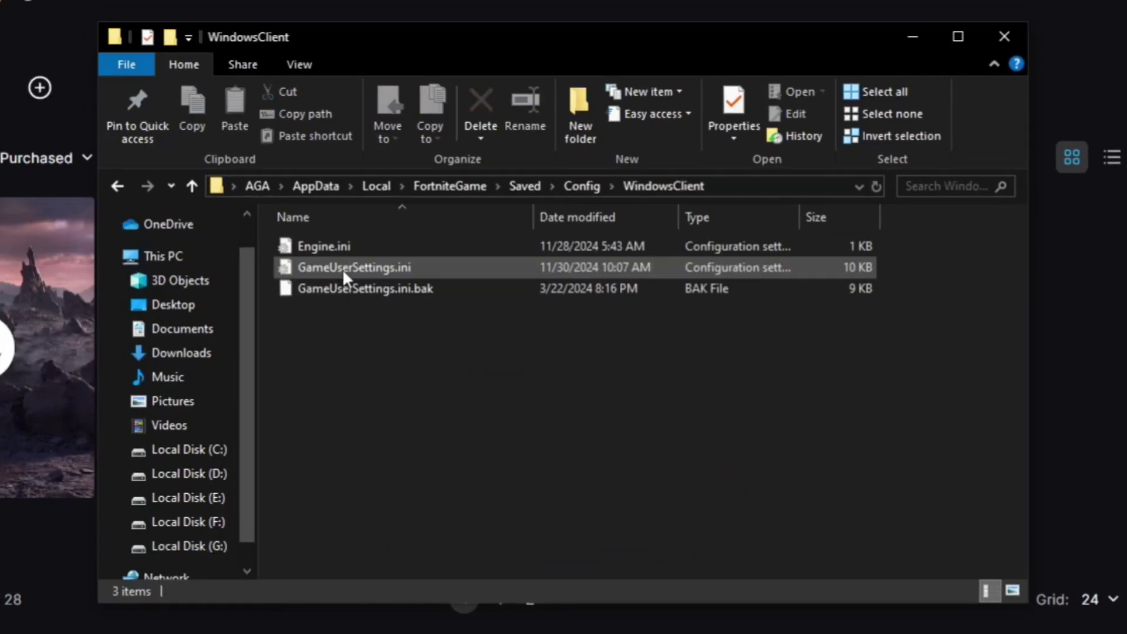
left_click(344, 266)
Step: Move GameUserSettings.ini from the RIP Tweaks Free Pack V4.2 folder into WindowsClient, replacing the existing file
left_click(609, 330)
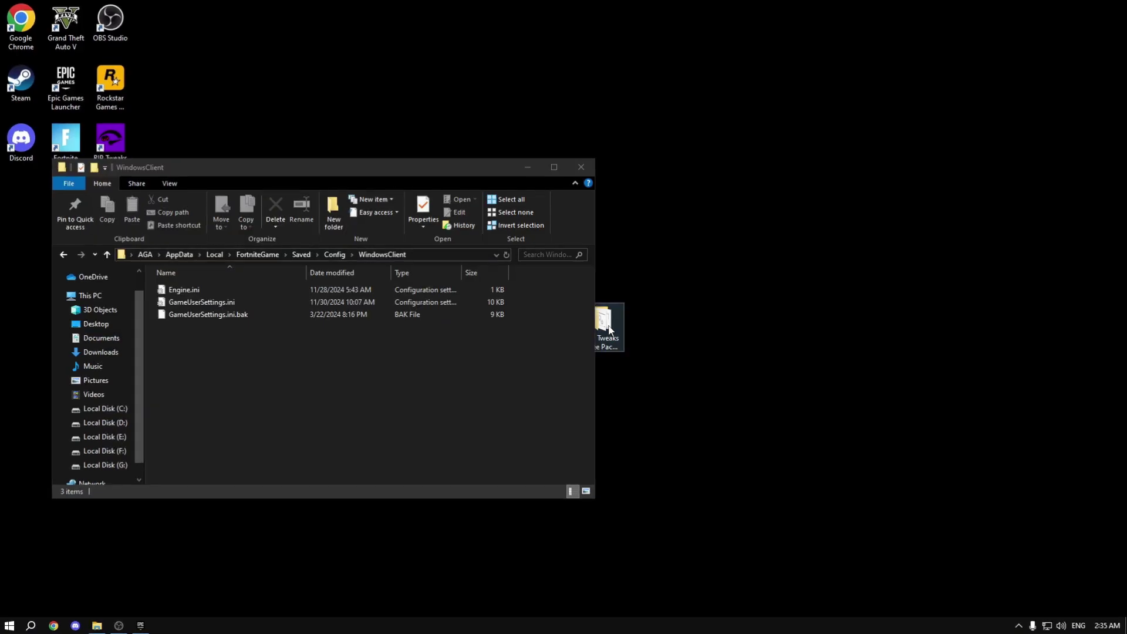
double_click(609, 330)
left_click_drag(453, 188, 916, 166)
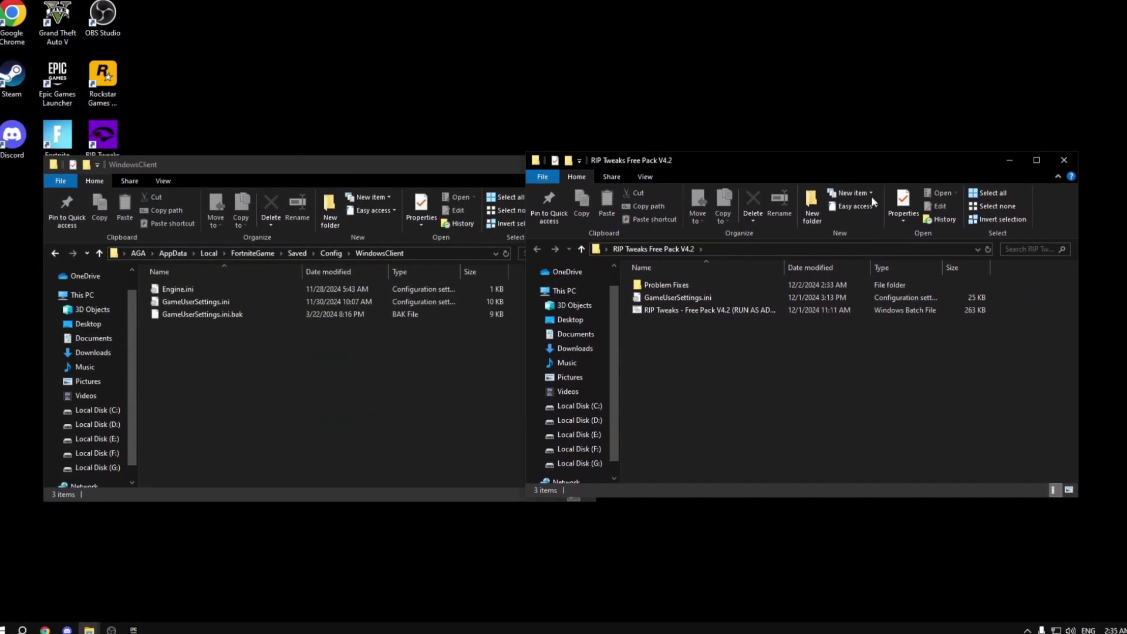
left_click_drag(717, 297, 399, 400)
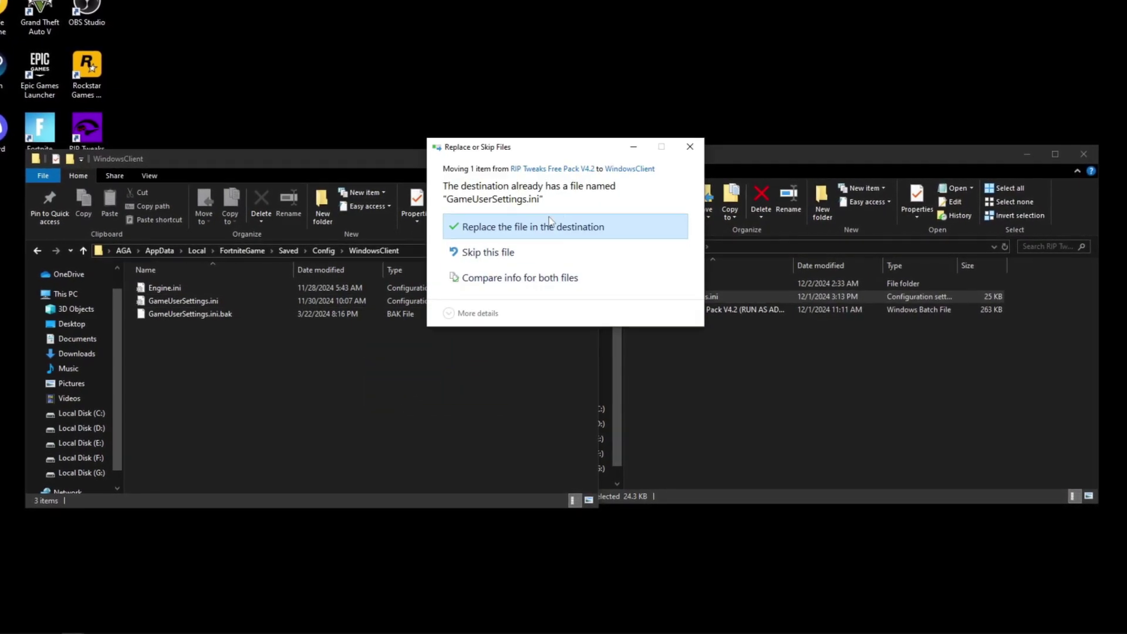
left_click(551, 223)
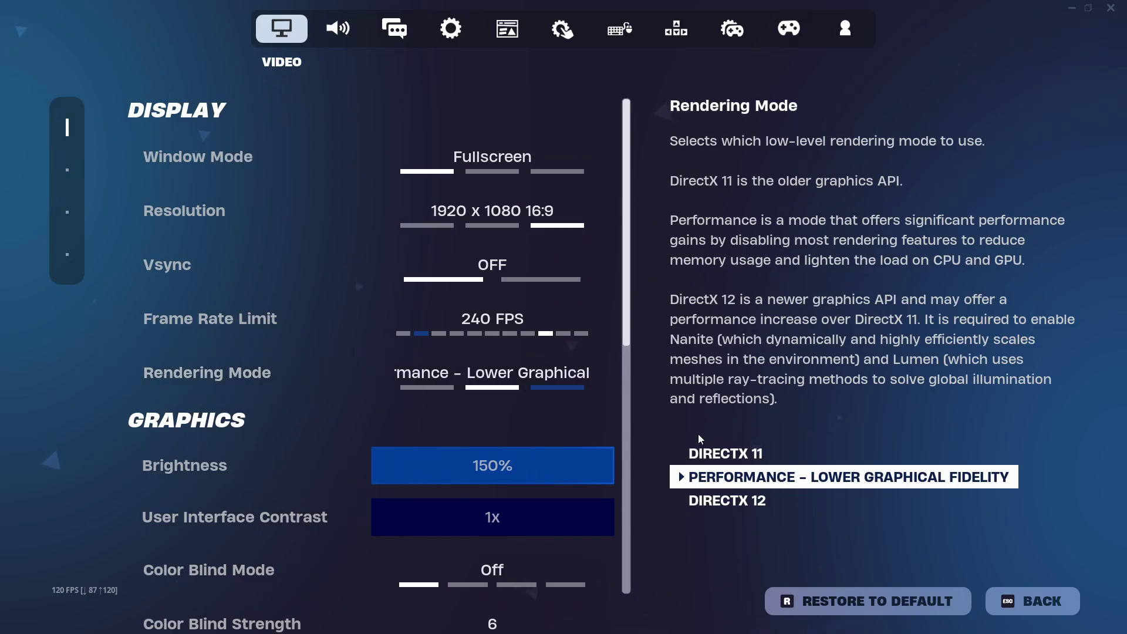
Step: Set Fortnite's 3D Resolution to 85% in the Performance Mode graphics quality settings and apply it
scroll(546, 335, "down", 5)
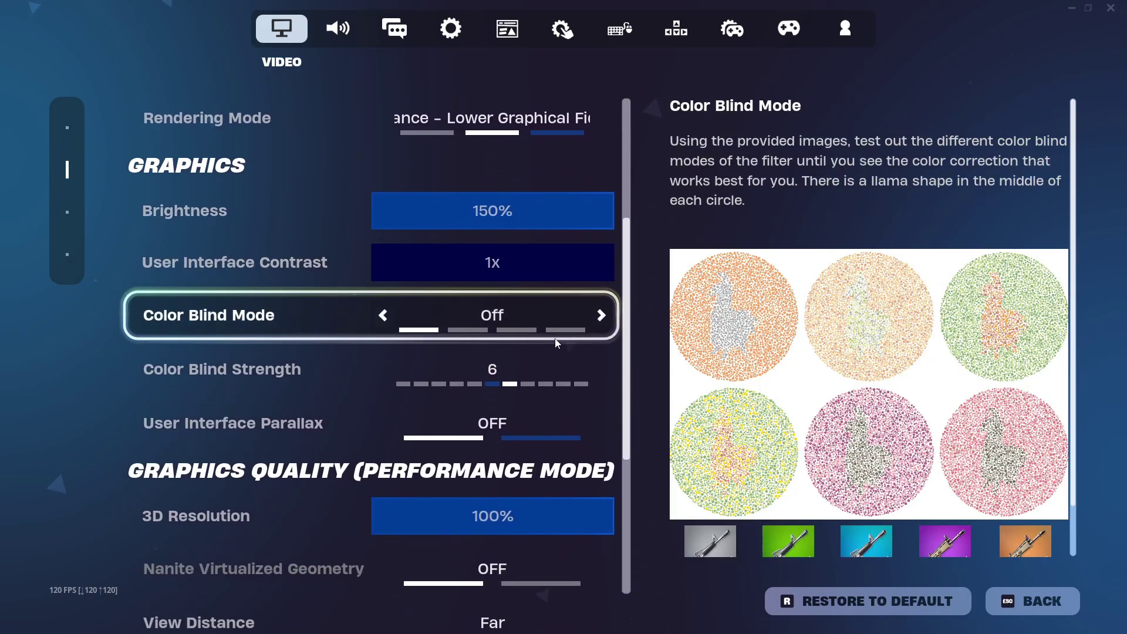
scroll(563, 335, "down", 5)
scroll(581, 306, "down", 2)
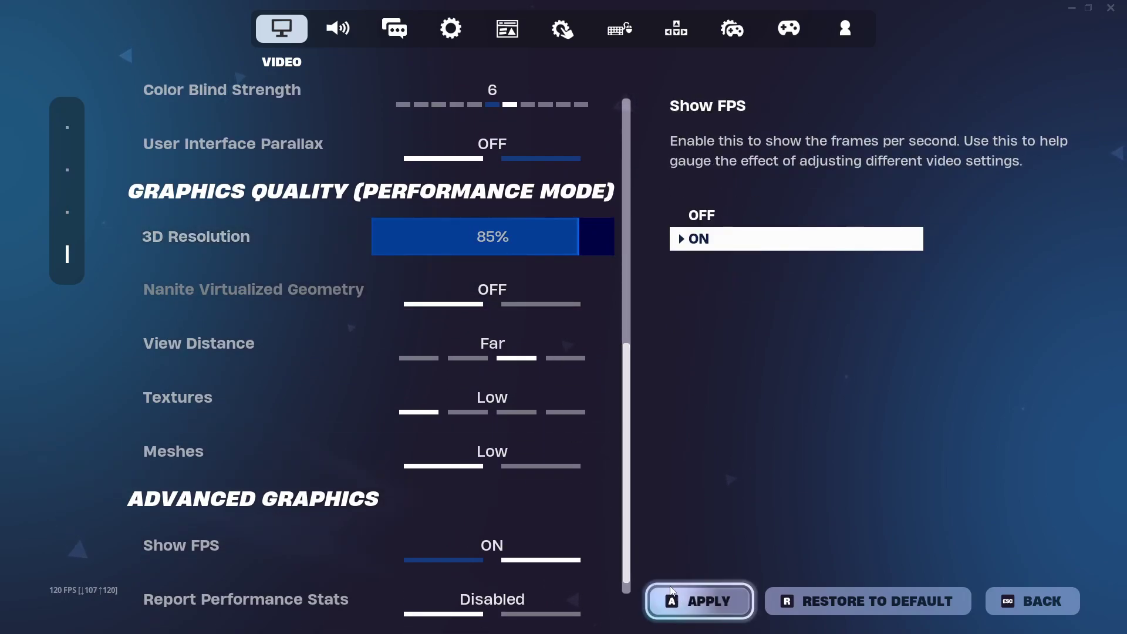
scroll(540, 411, "down", 1)
Step: Change the Rendering Mode to DirectX 11, apply it and decline the immediate game restart
scroll(524, 382, "up", 4)
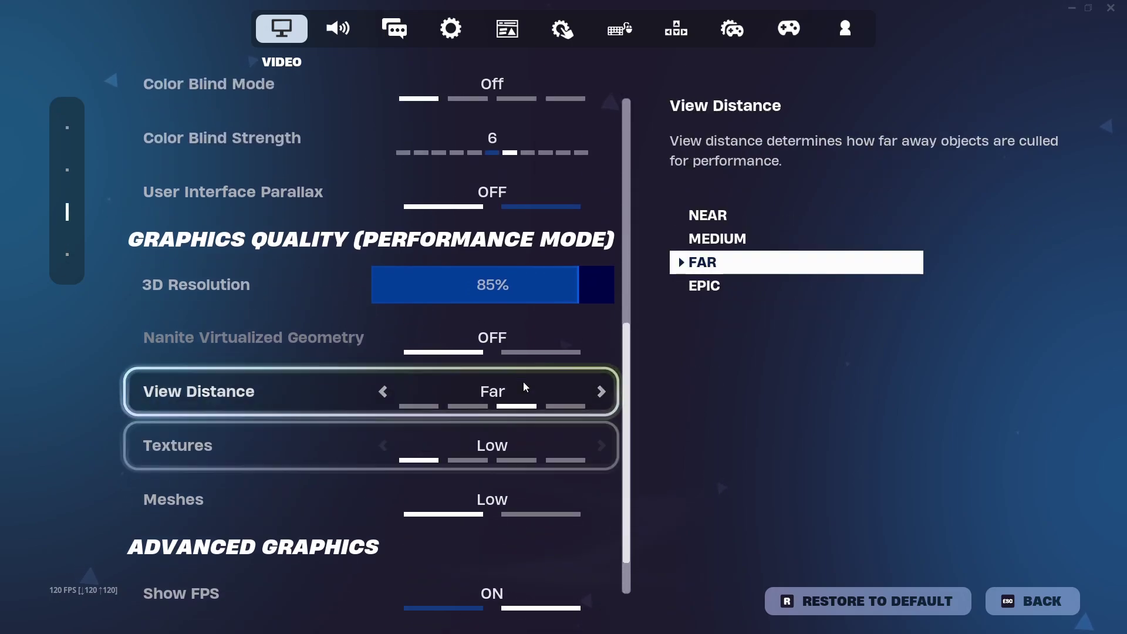
scroll(555, 355, "up", 5)
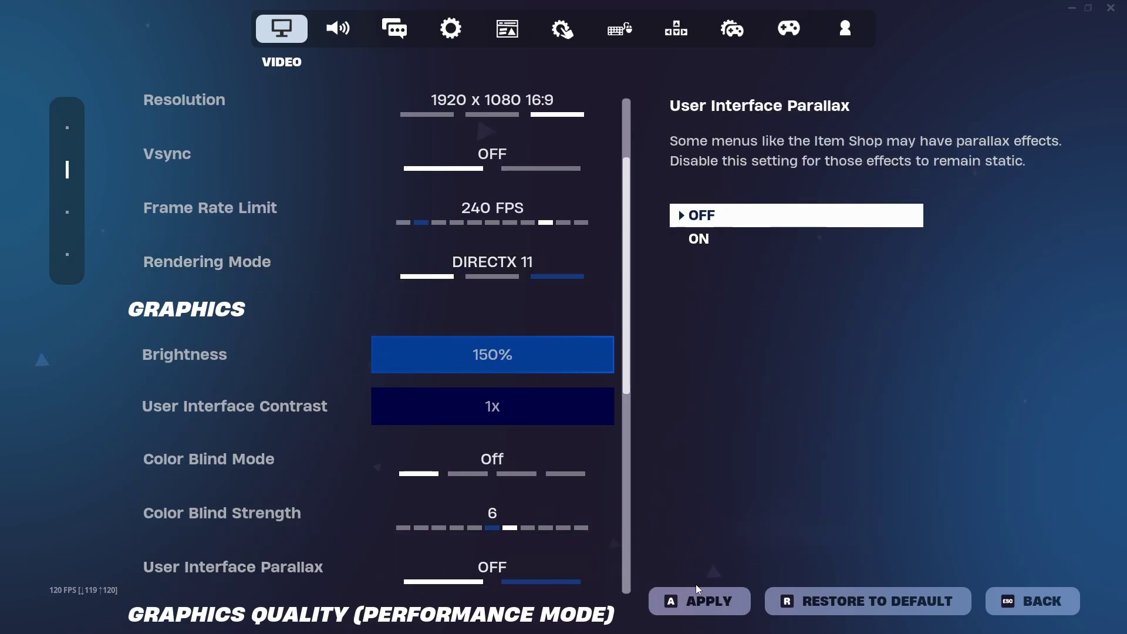
left_click(704, 603)
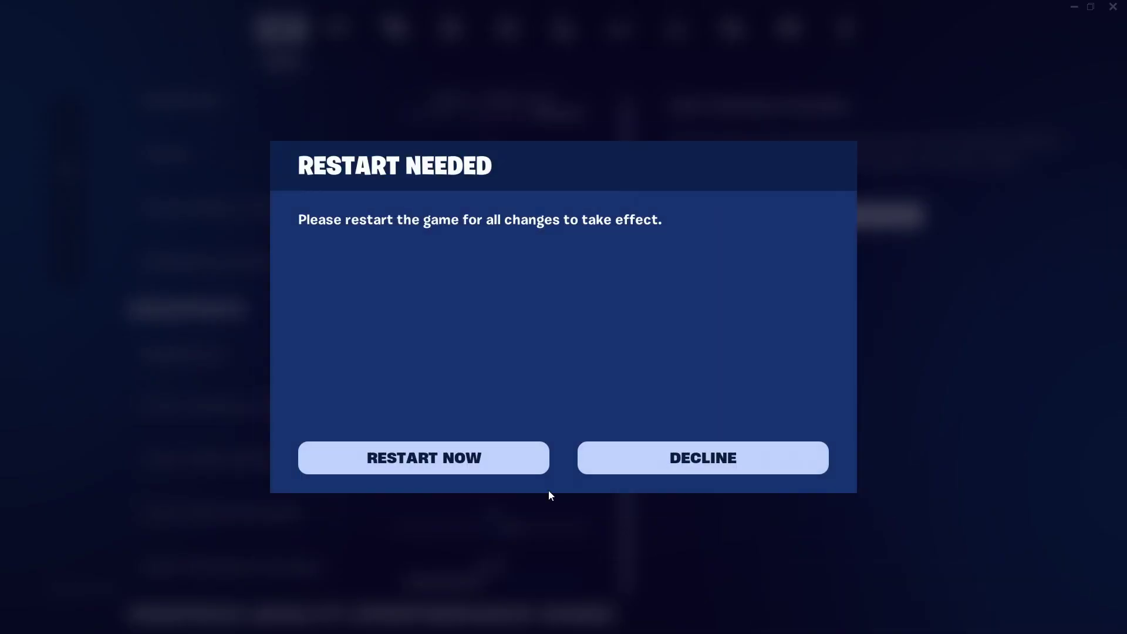
left_click(740, 464)
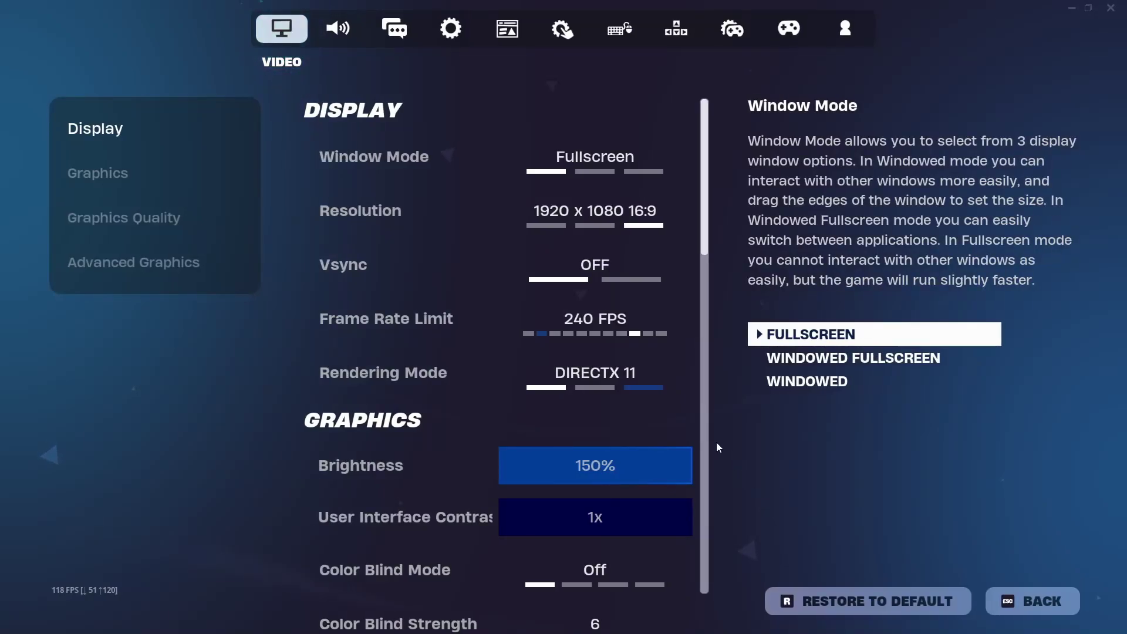
Step: Review the DirectX 11 video settings, from display and graphics quality down to the advanced graphics options
scroll(530, 401, "down", 10)
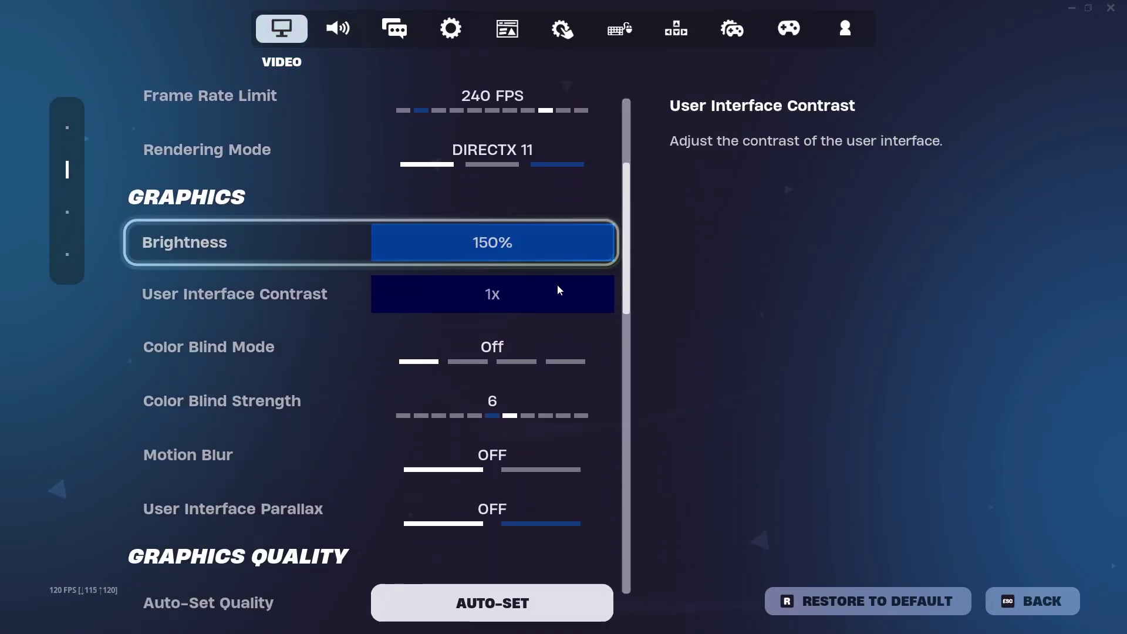
scroll(527, 241, "down", 12)
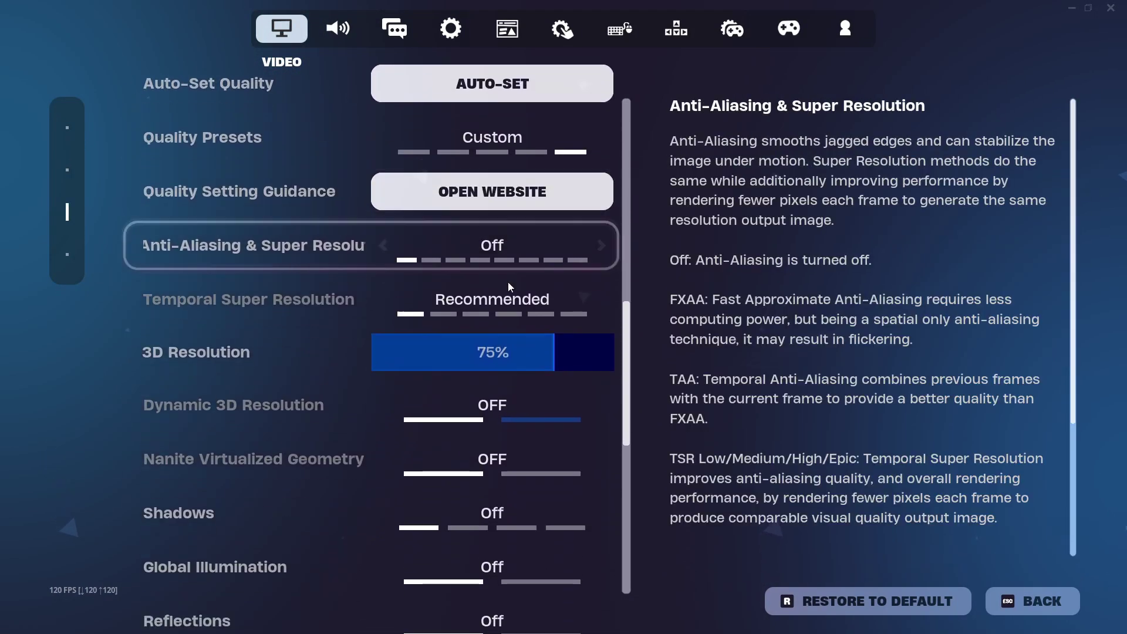
scroll(528, 470, "down", 3)
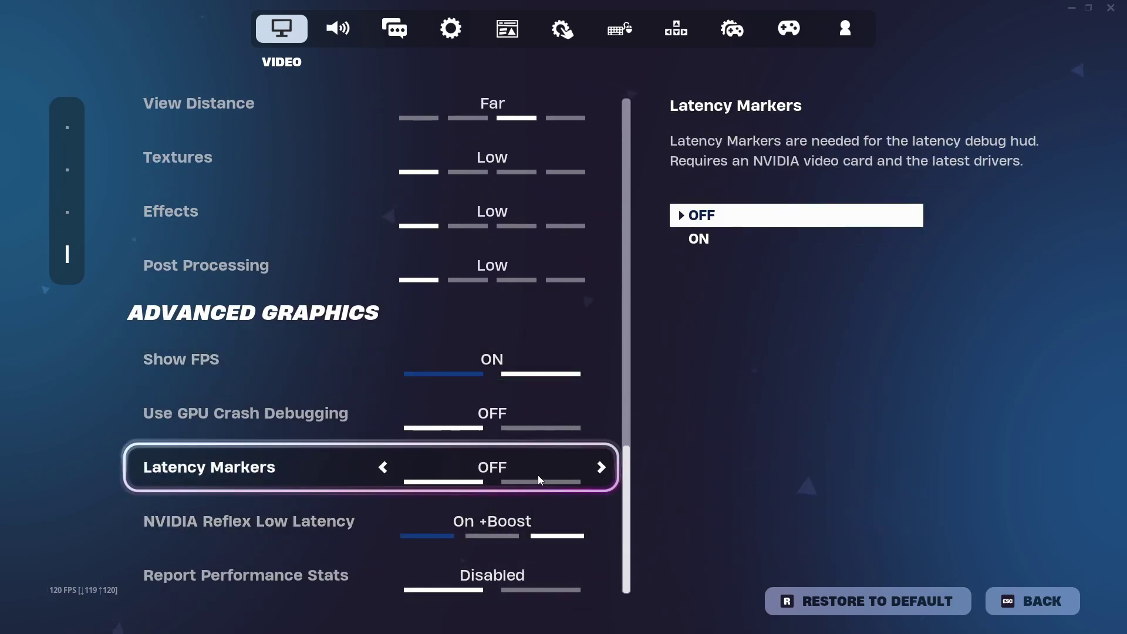
scroll(537, 469, "up", 3)
scroll(539, 461, "up", 8)
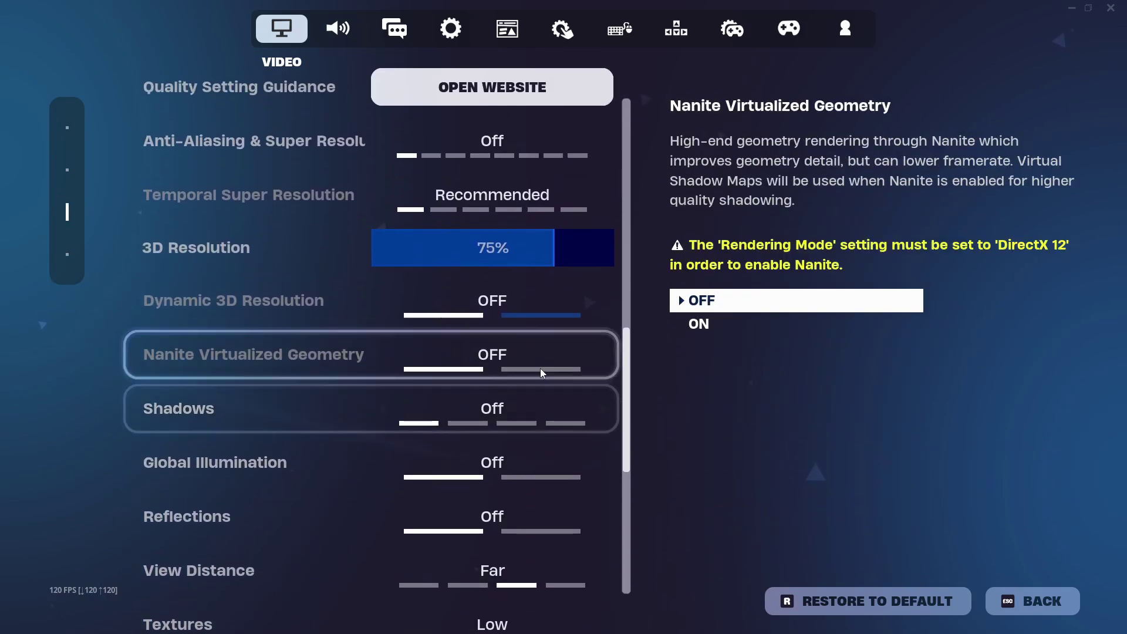
scroll(527, 364, "up", 3)
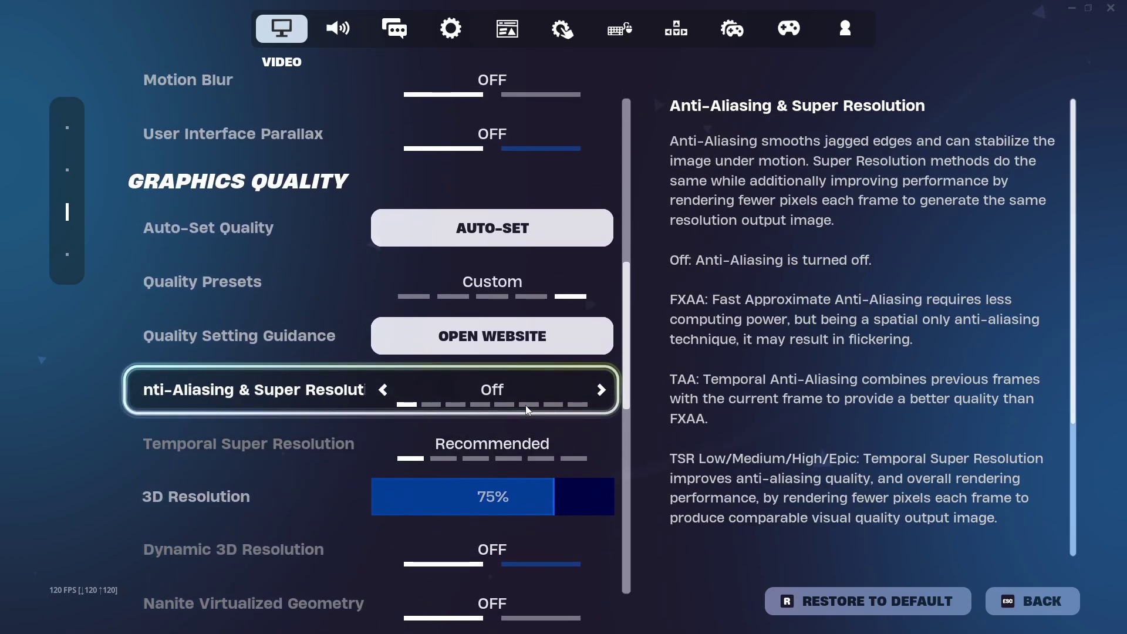
Step: Run the RIP Tweaks Free Pack V4.2 batch file as administrator, continue past its restore point warning and close the folder window
left_click(479, 404)
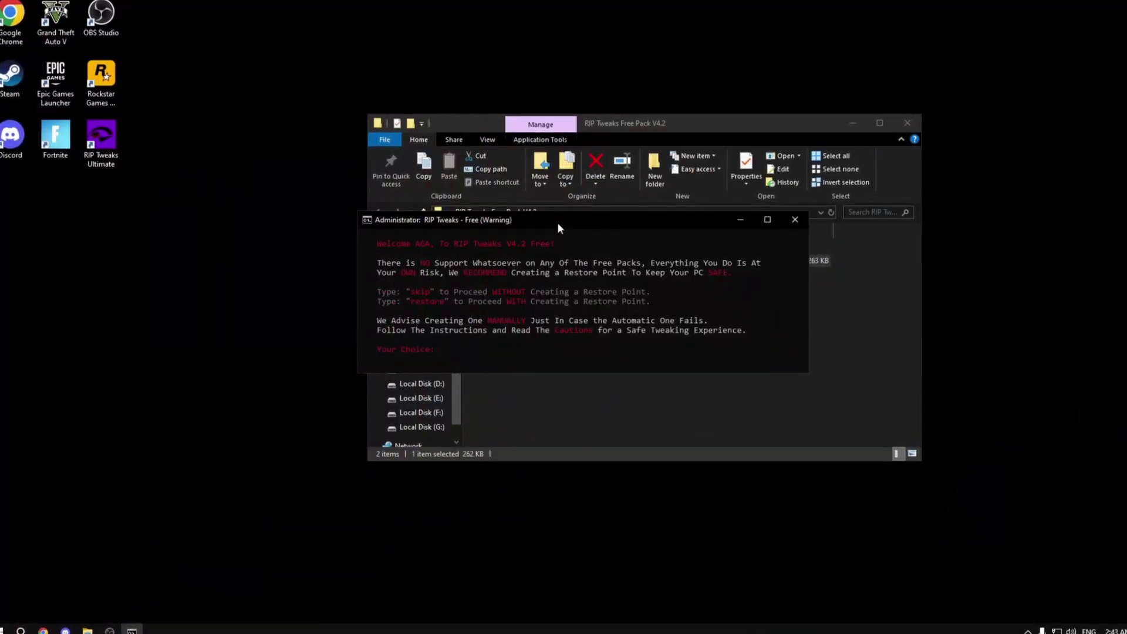
key("Return")
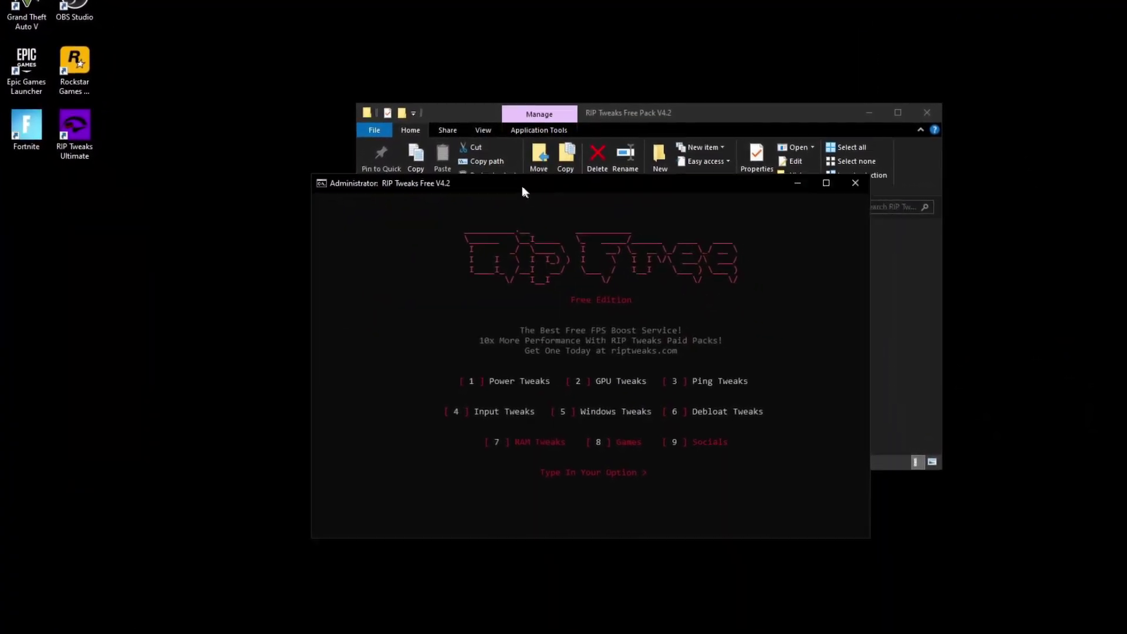
left_click(917, 117)
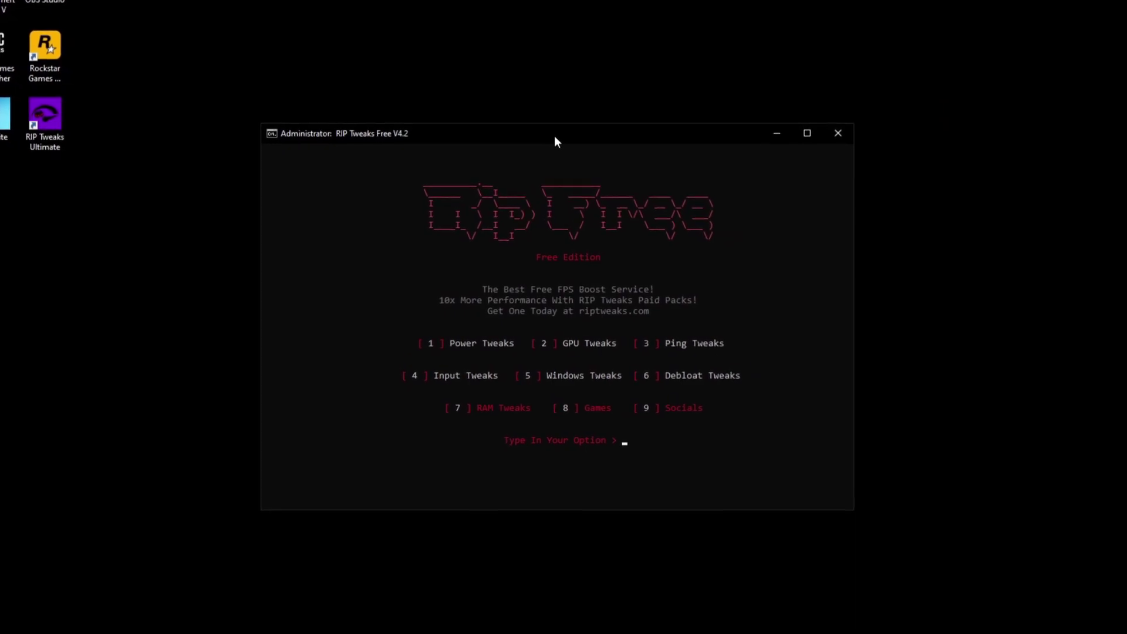
Step: Apply the Power Tweaks option from the Power Tweaks category and return to the main menu
type("1")
key("Return")
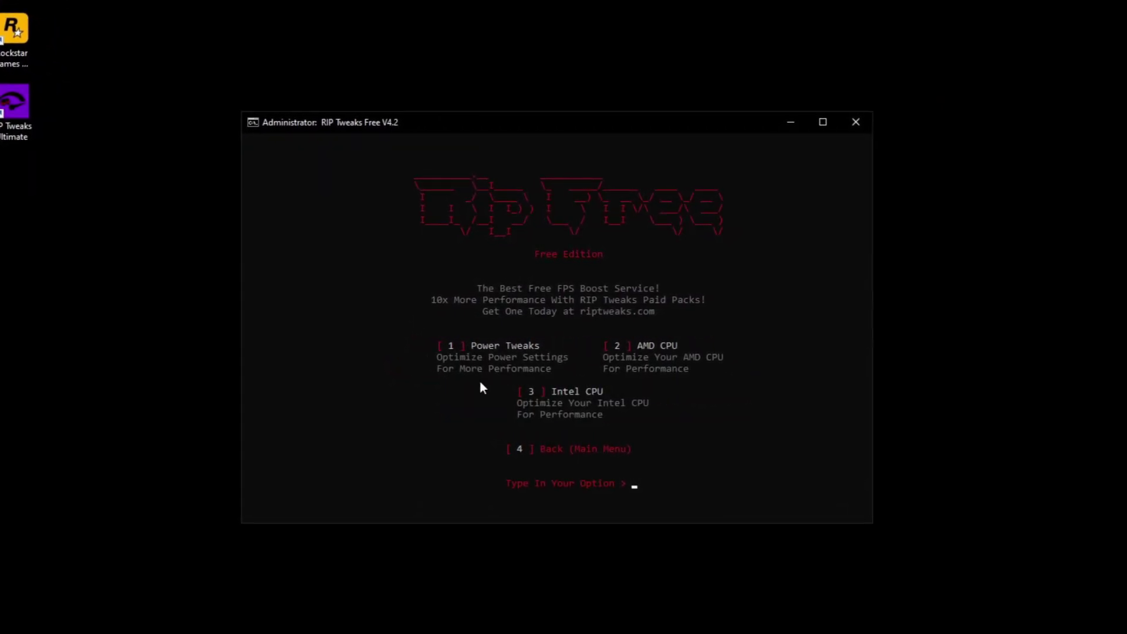
type("1")
key("Return")
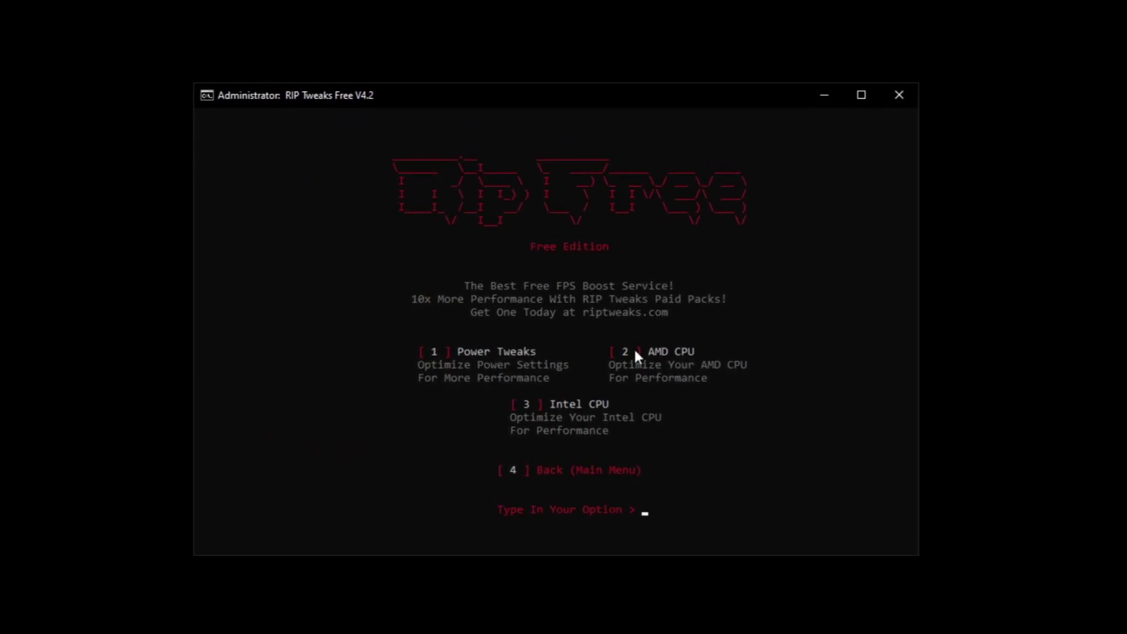
type("4")
key("Return")
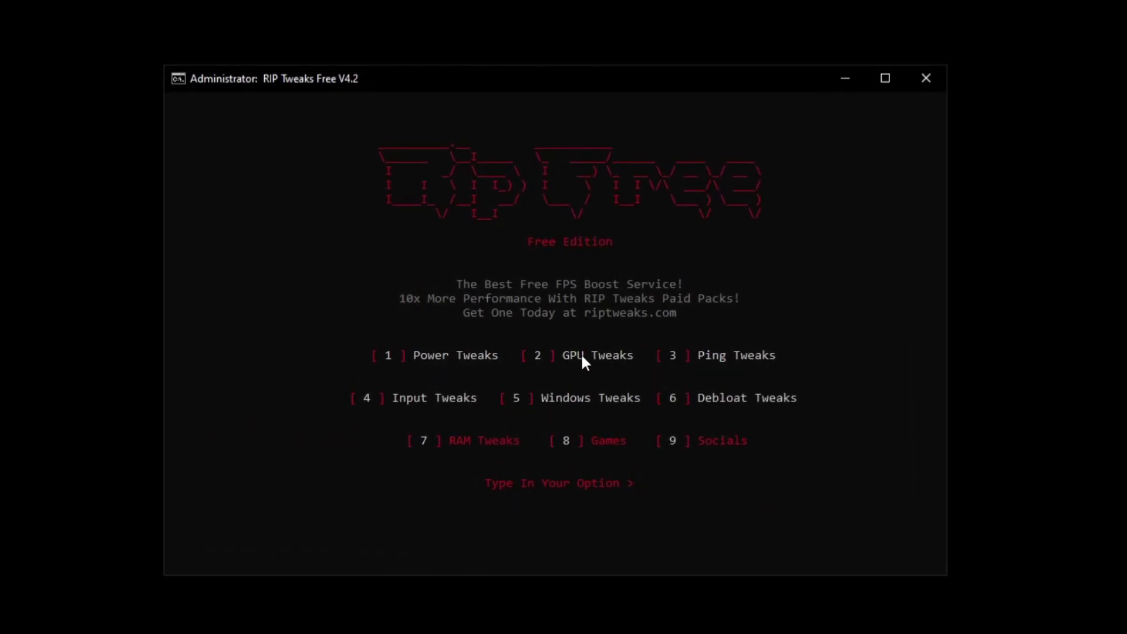
Step: Apply the NVIDIA option from the GPU Tweaks category
type("2")
key("Return")
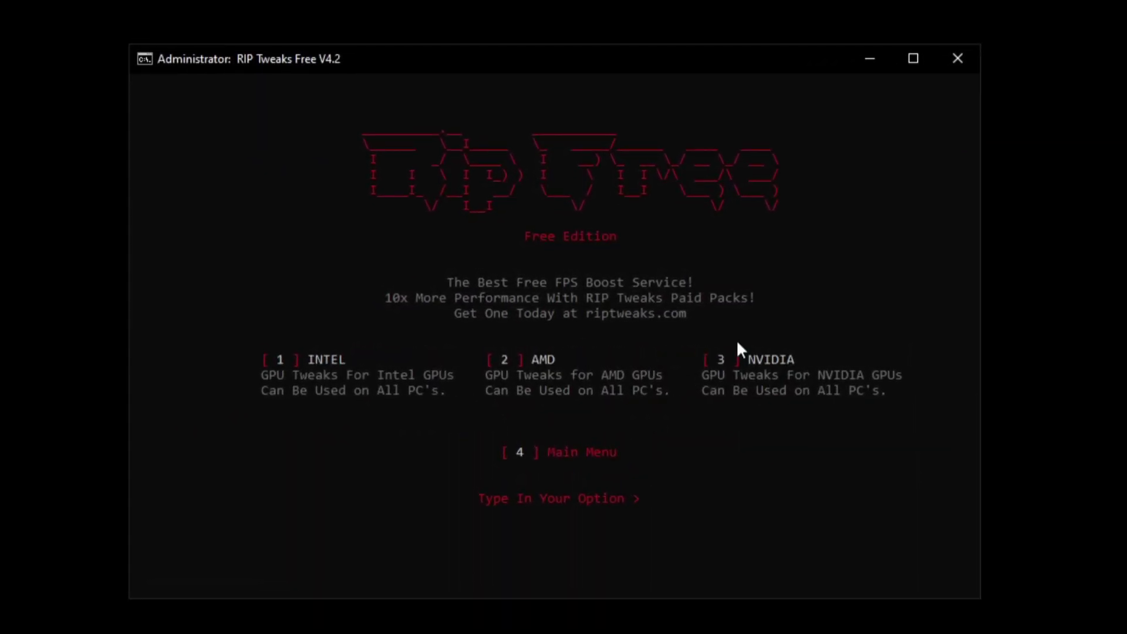
type("3")
key("Return")
Step: Run the Boost Internet tweak from the Ping Tweaks category
type("3")
key("Return")
type("2")
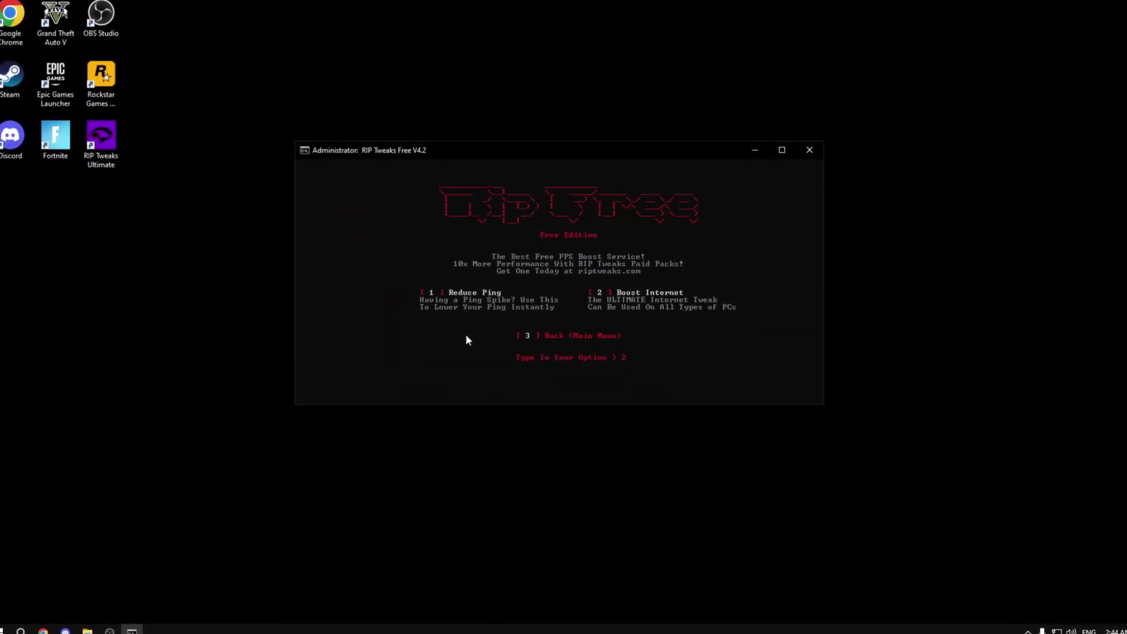
key("Return")
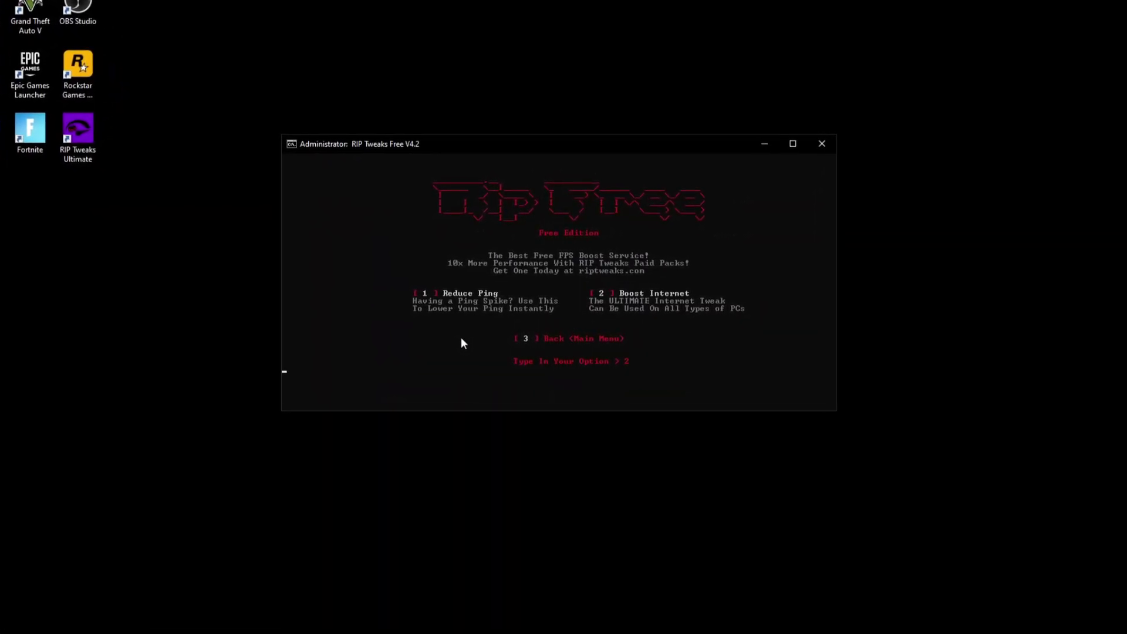
Step: Run Remove Input-Delay from the Input Tweaks category and return to the main menu
type("4")
key("Return")
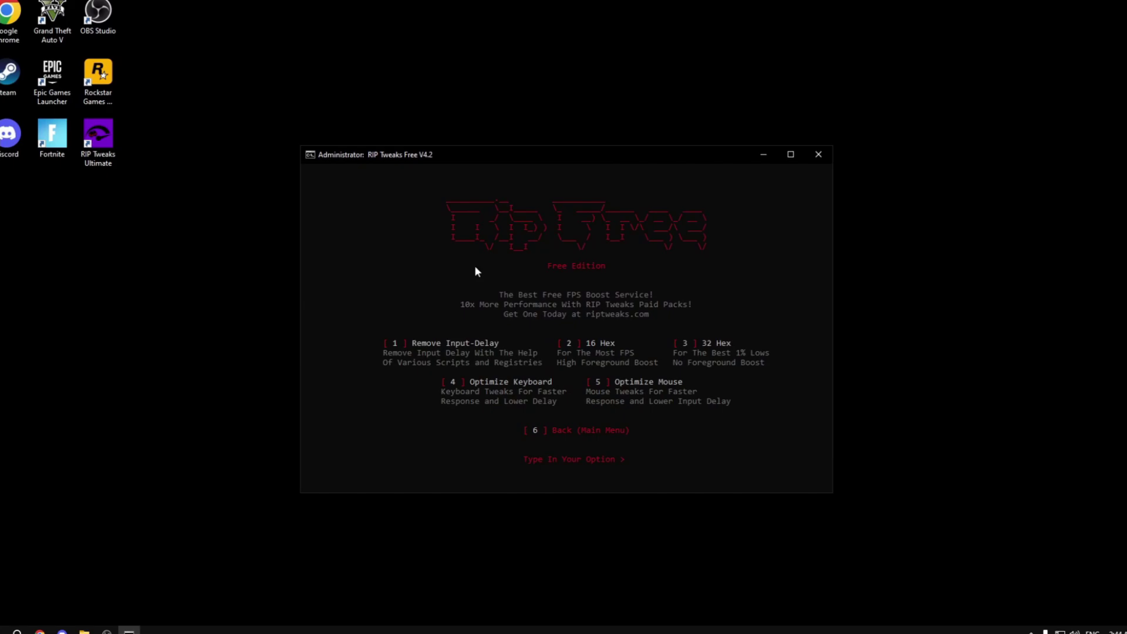
type("1")
key("Return")
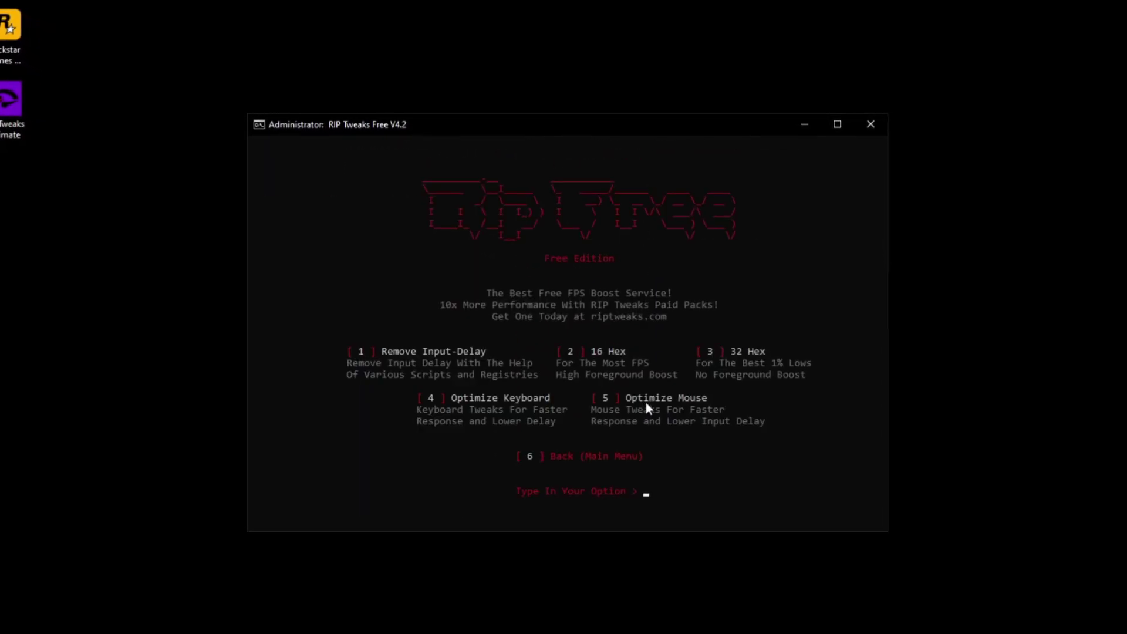
type("6")
key("Return")
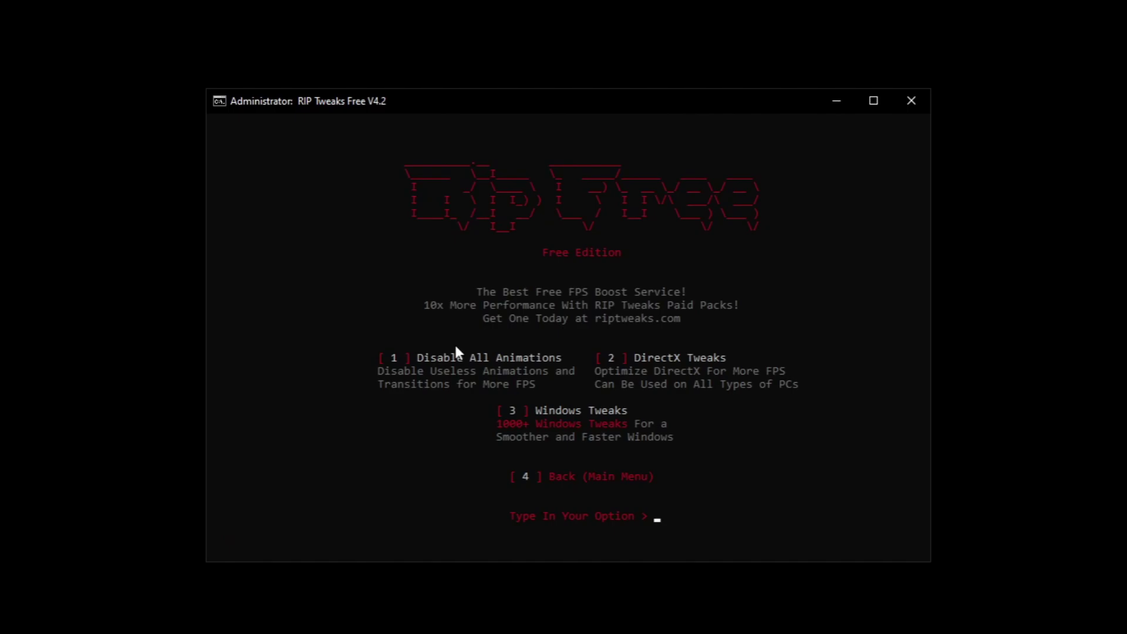
Step: Run DirectX Tweaks from the Windows Tweaks category and Services from the Debloat Tweaks category
type("2")
key("Return")
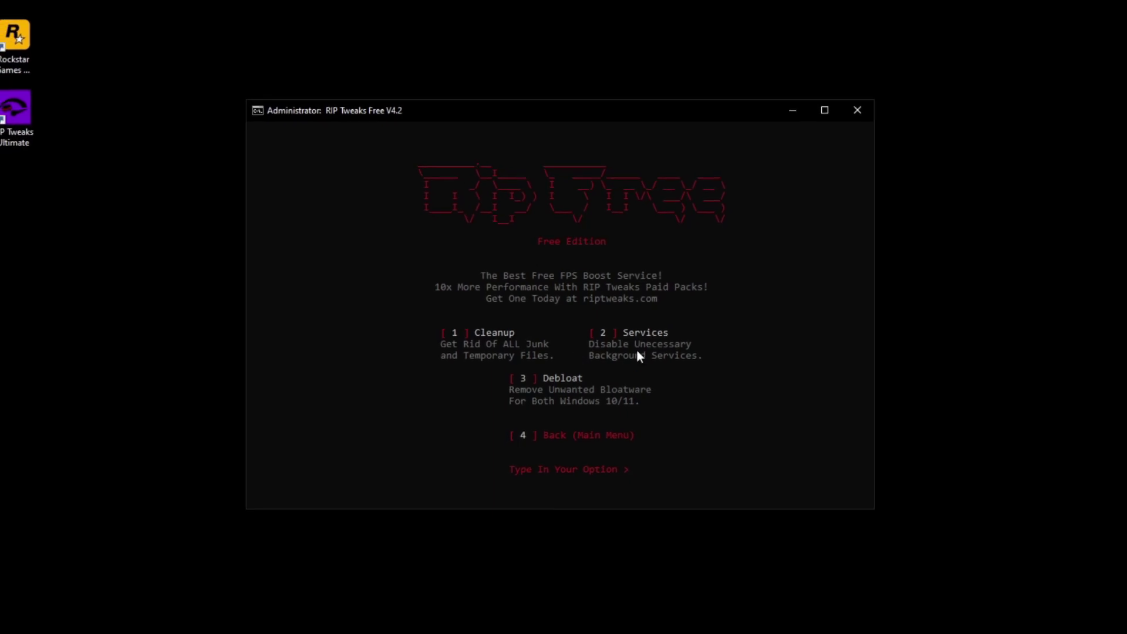
type("2")
key("Return")
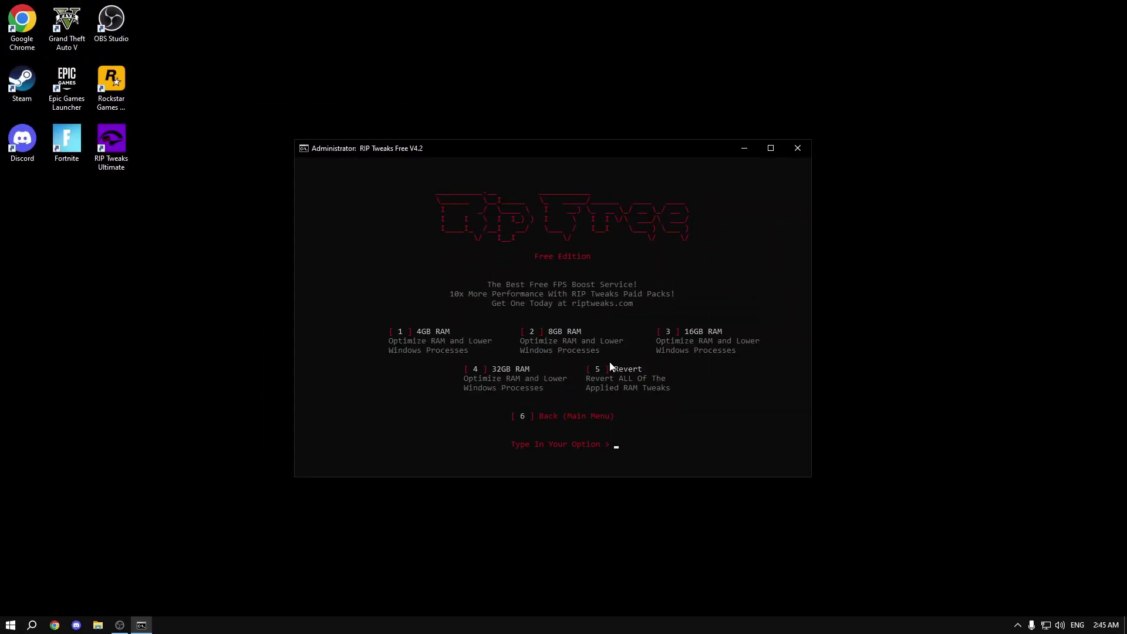
Step: Open Task Manager while choosing a RAM tweak, and return to the RIP Tweaks window
right_click(536, 625)
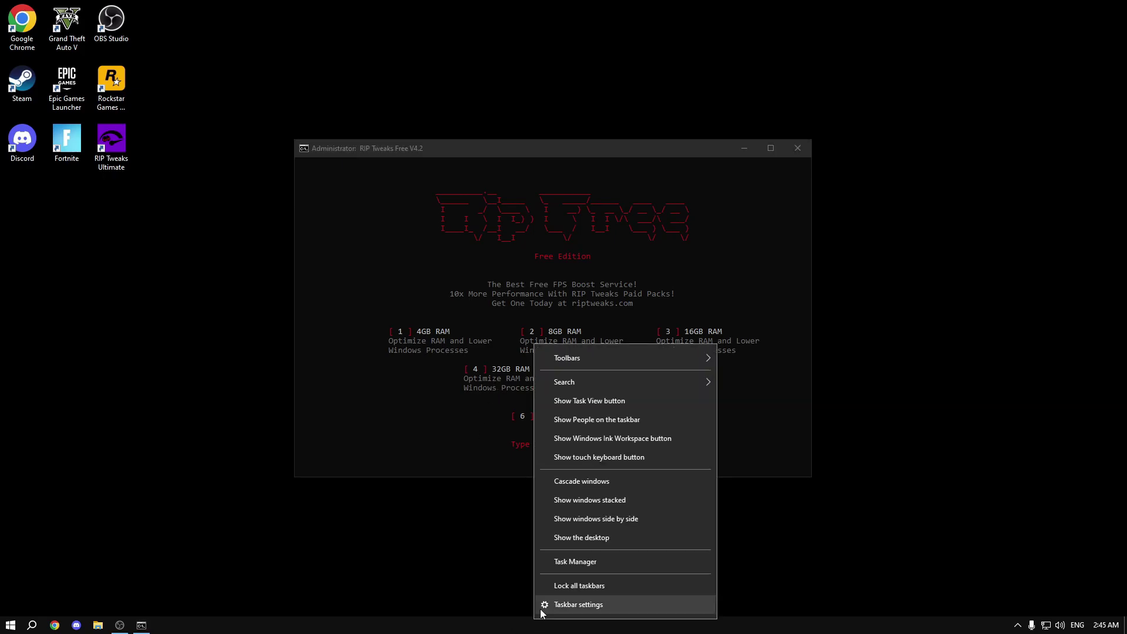
left_click(567, 558)
left_click(641, 160)
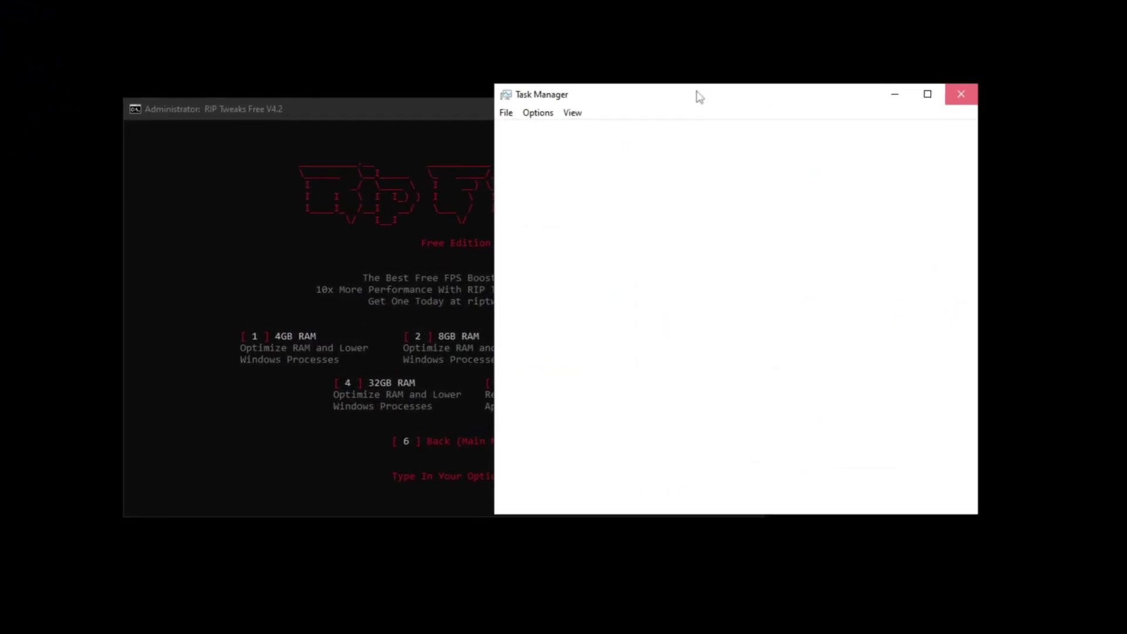
left_click(431, 123)
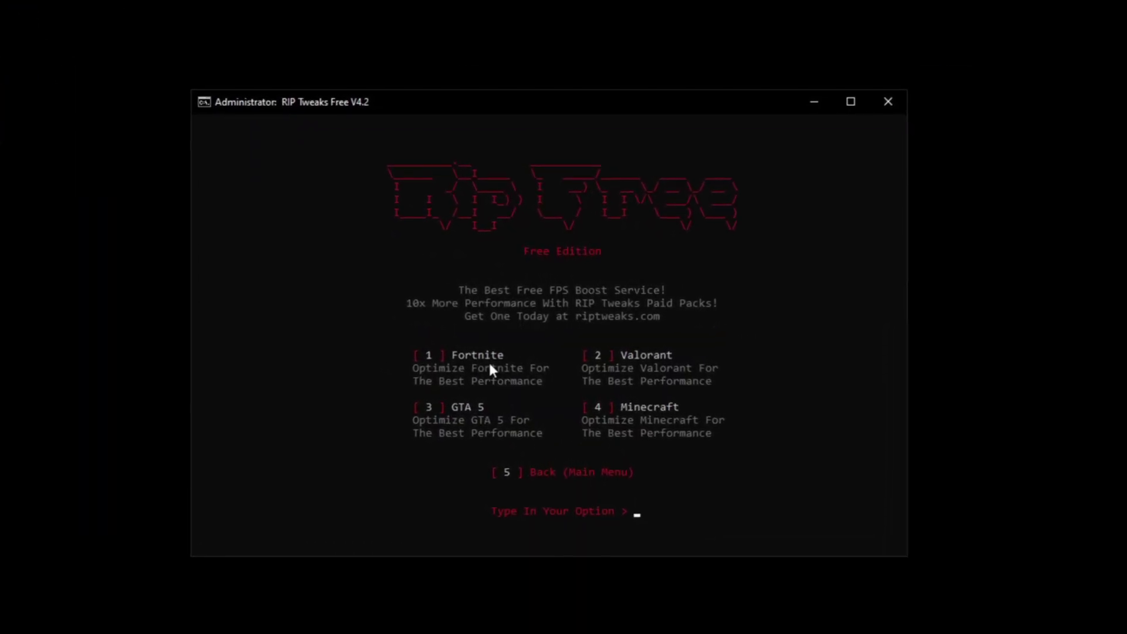
Step: Run the Fortnite optimization from the Games category
type("1")
key("Return")
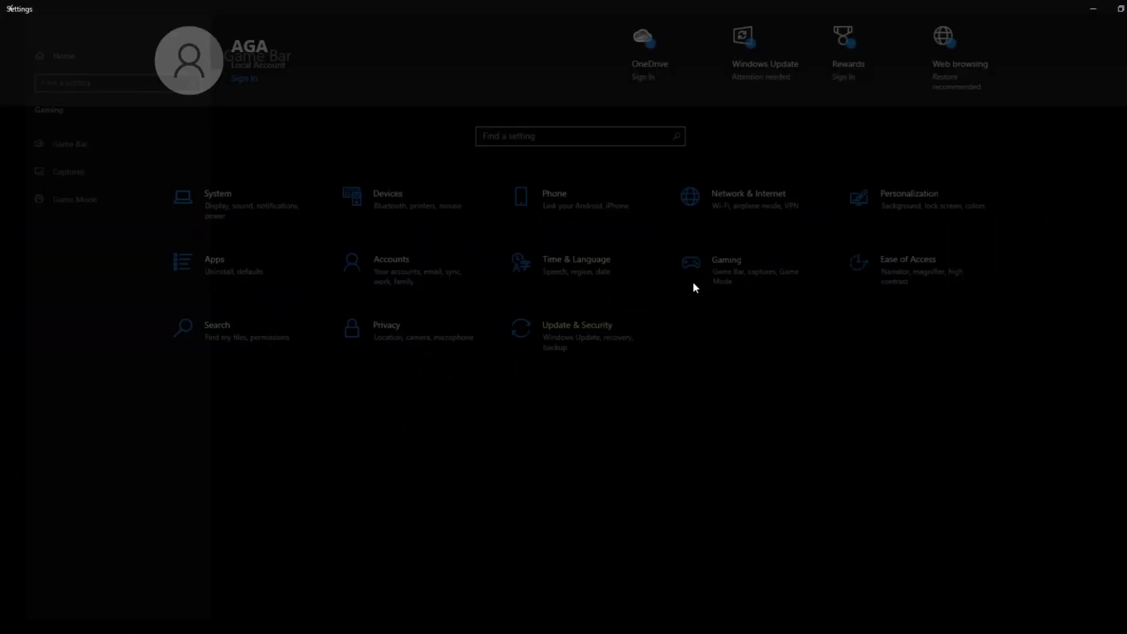
Step: Open the Windows Gaming settings, make sure Hardware-accelerated GPU scheduling is On in Graphics settings, and leave that page
left_click(695, 286)
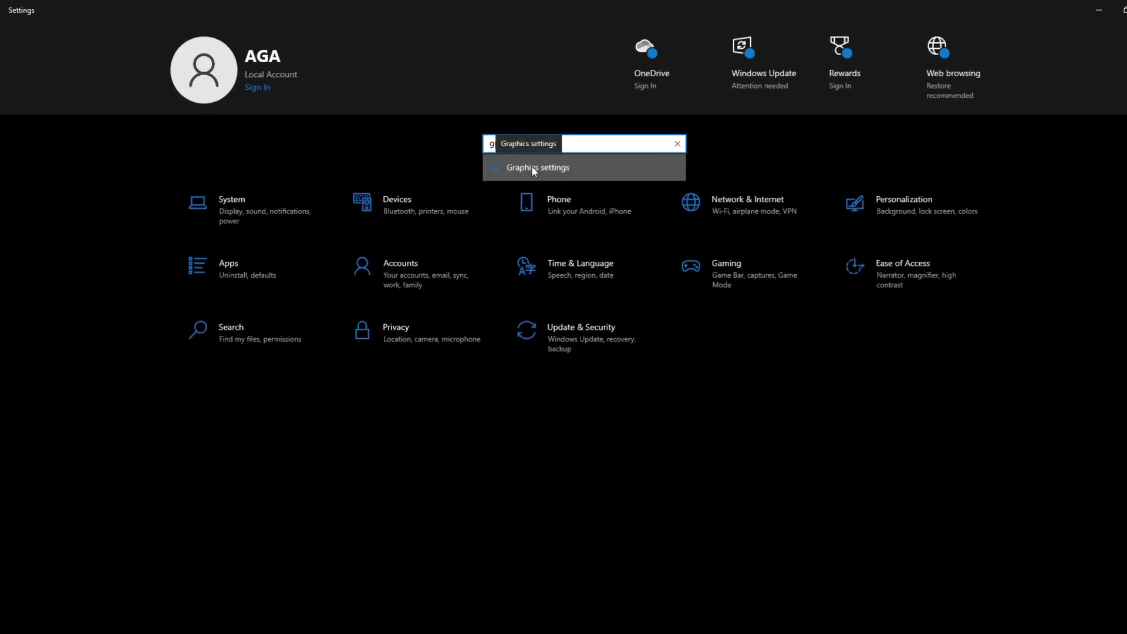
left_click(531, 166)
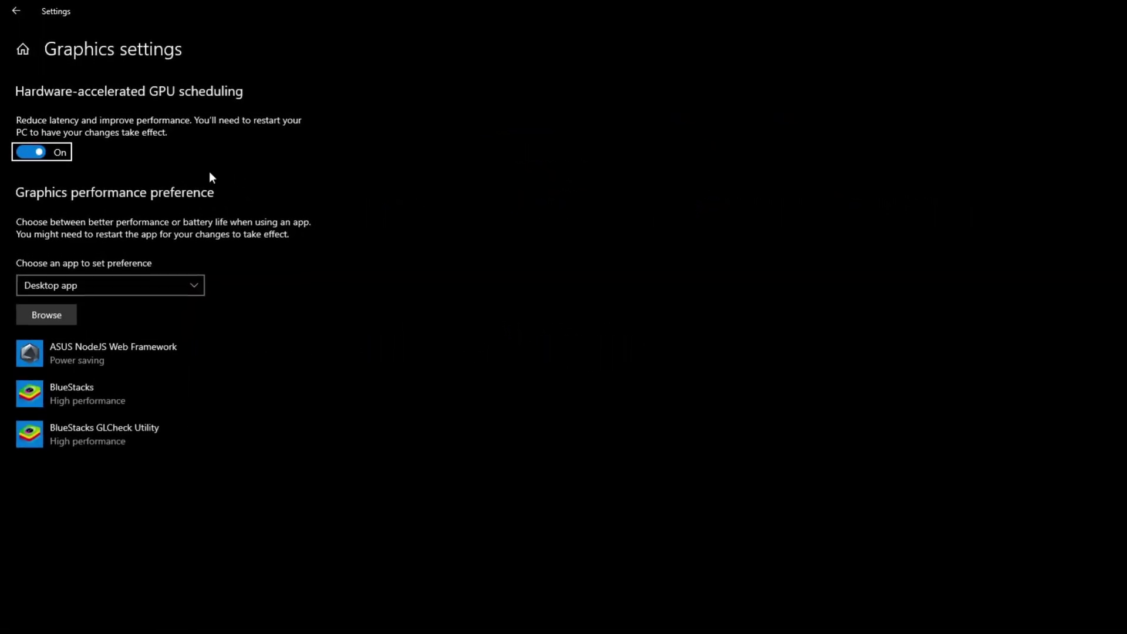
left_click(30, 162)
left_click(63, 160)
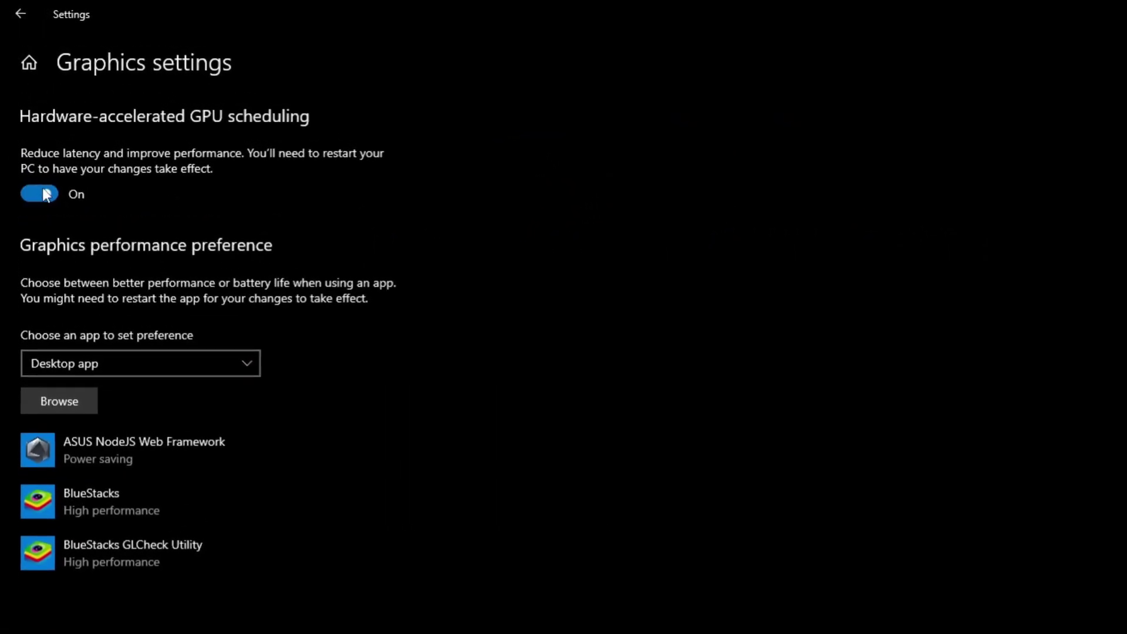
left_click(22, 14)
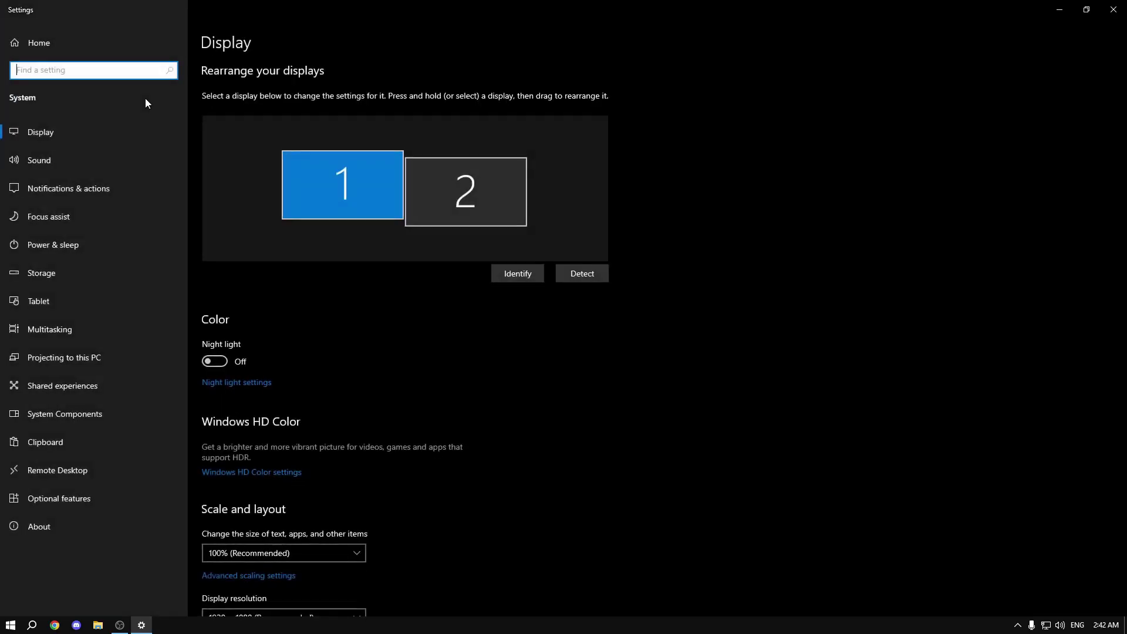
Step: Find Background apps in Windows Settings and turn off letting apps run in the background
left_click(38, 47)
left_click(493, 136)
type("backgrou")
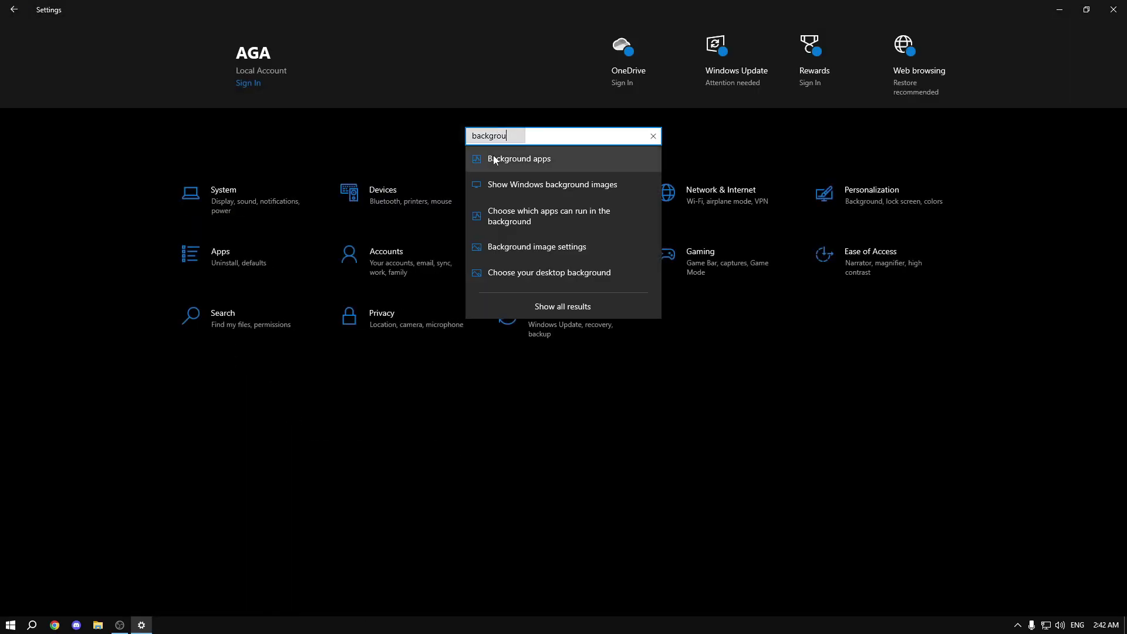
left_click(494, 159)
left_click(220, 116)
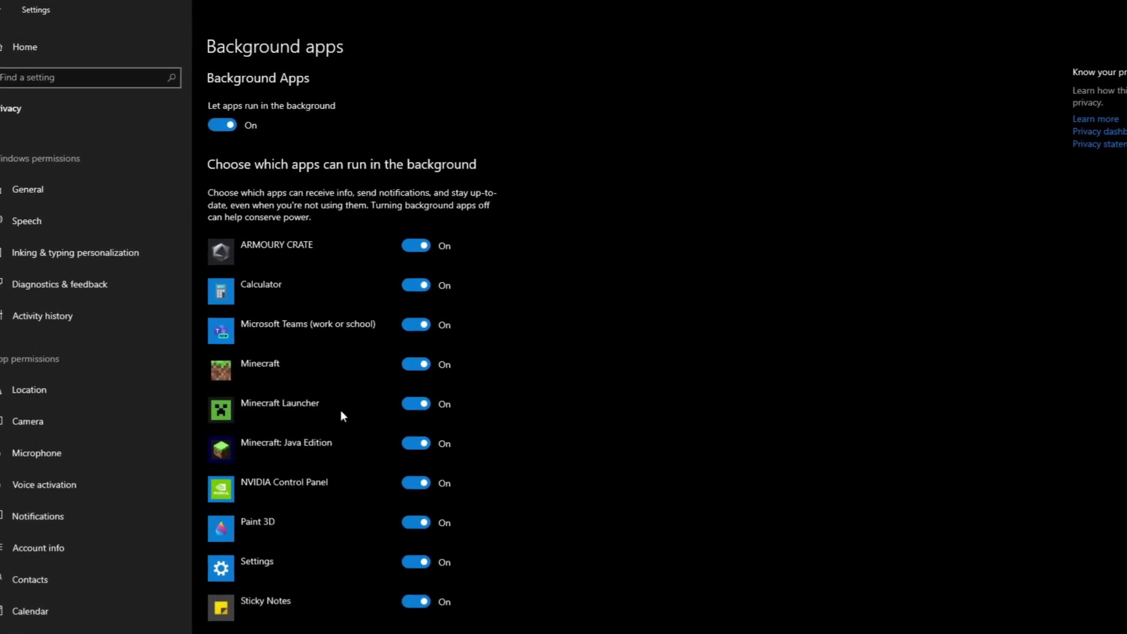
left_click(223, 125)
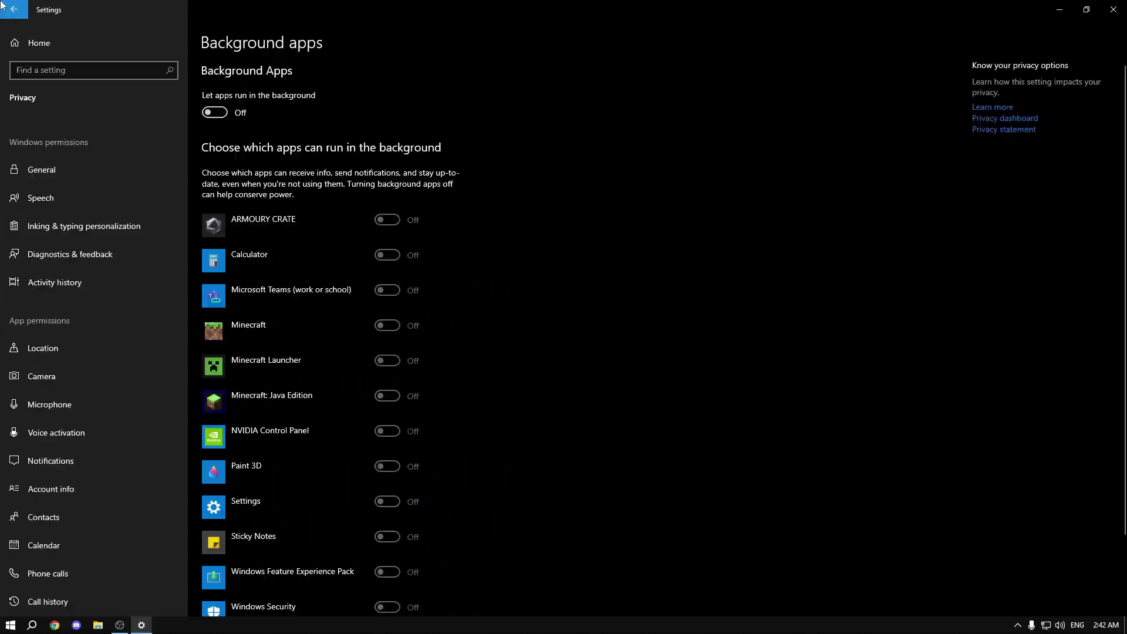
left_click(2, 5)
Step: Open Windows Security and check the Memory integrity setting in the Core isolation details under Device security
key("super")
type("defen")
key("Return")
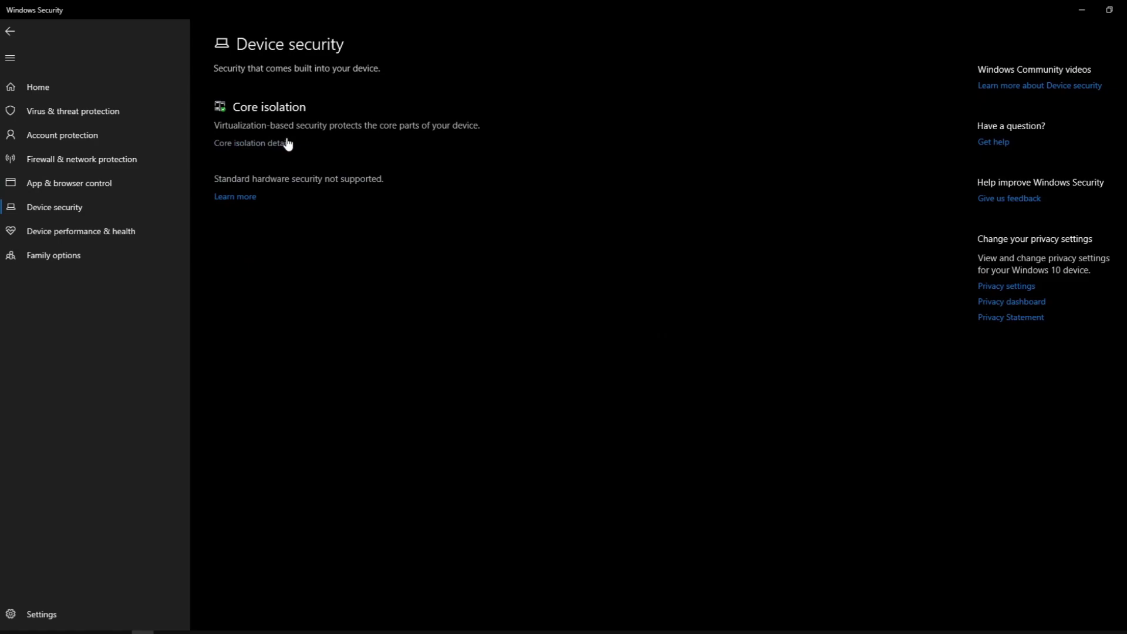
left_click(261, 147)
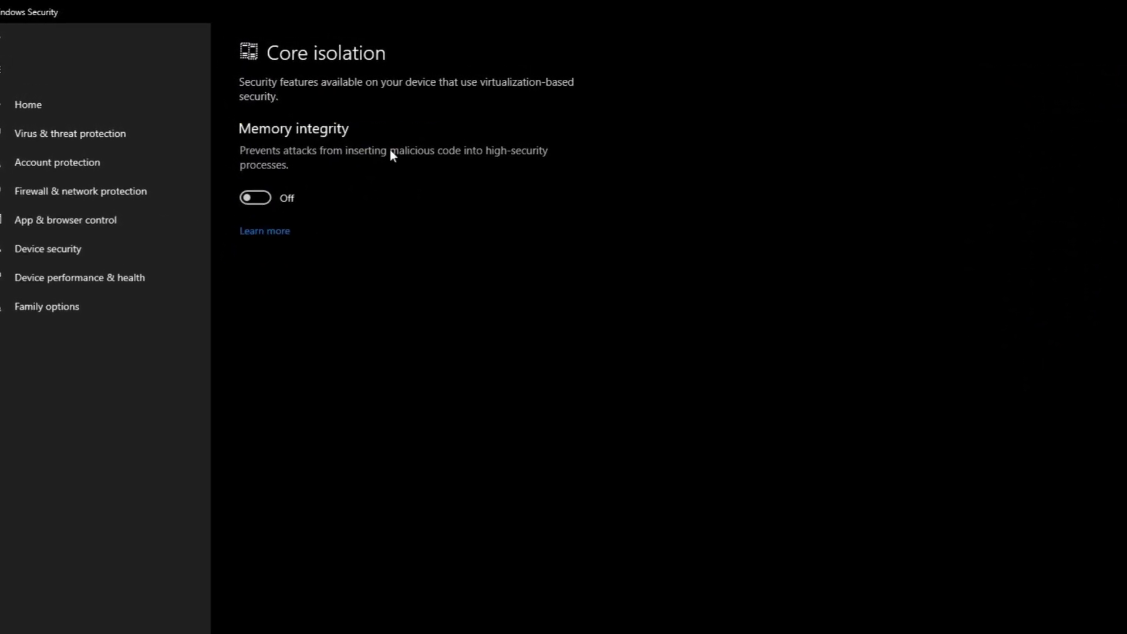
left_click(97, 112)
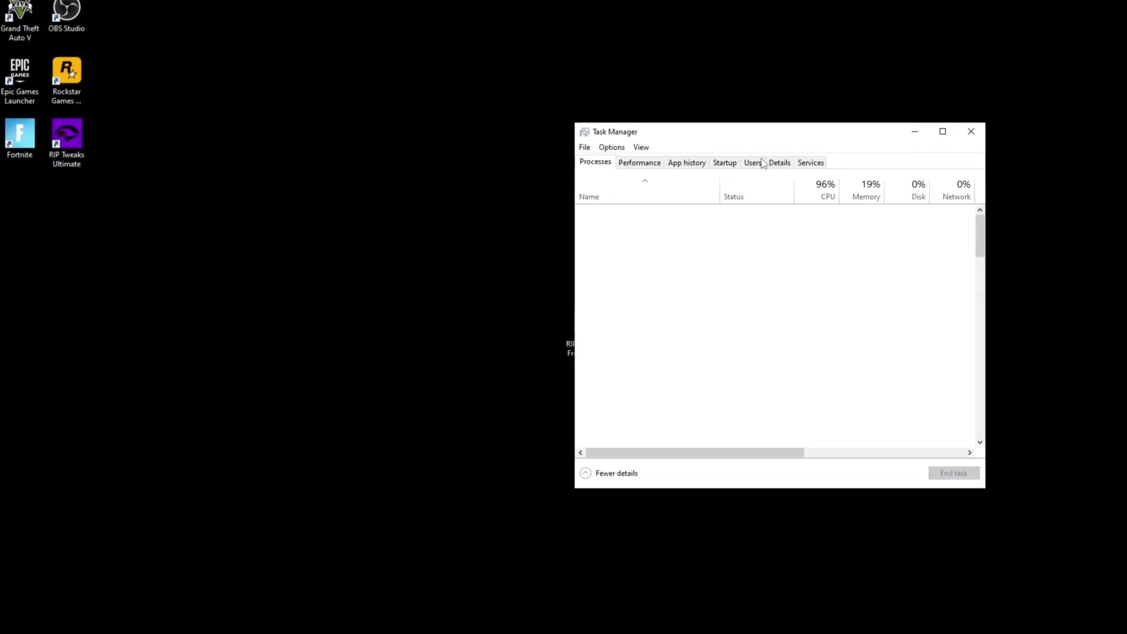
Step: Disable SetTimerResolution.exe among the startup apps in Task Manager
left_click(729, 164)
scroll(760, 276, "down", 3)
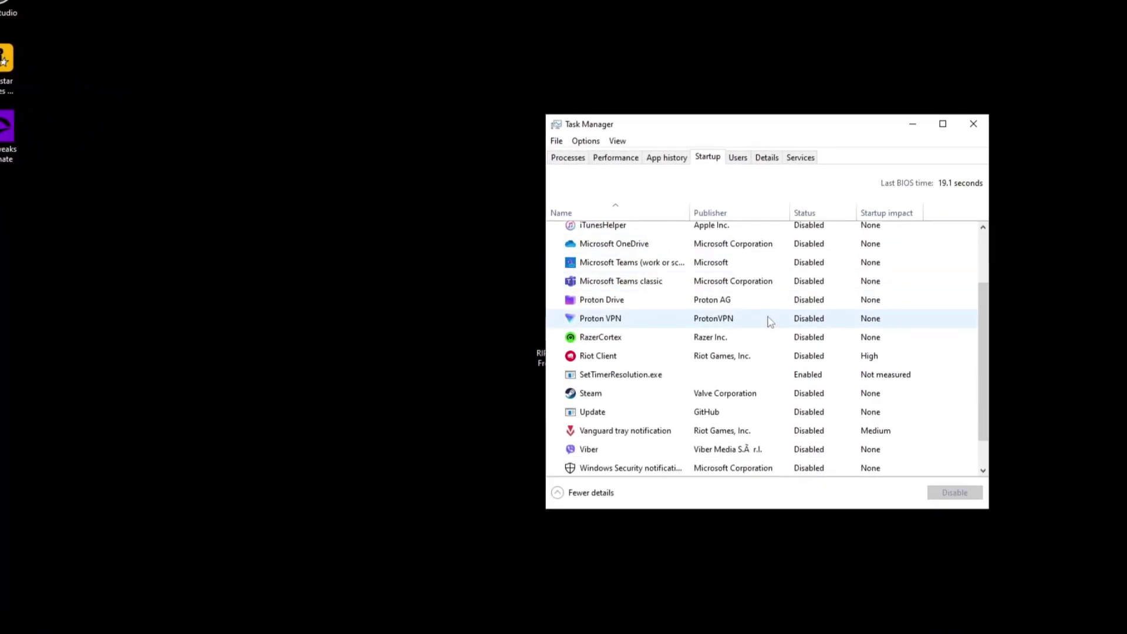
left_click(789, 346)
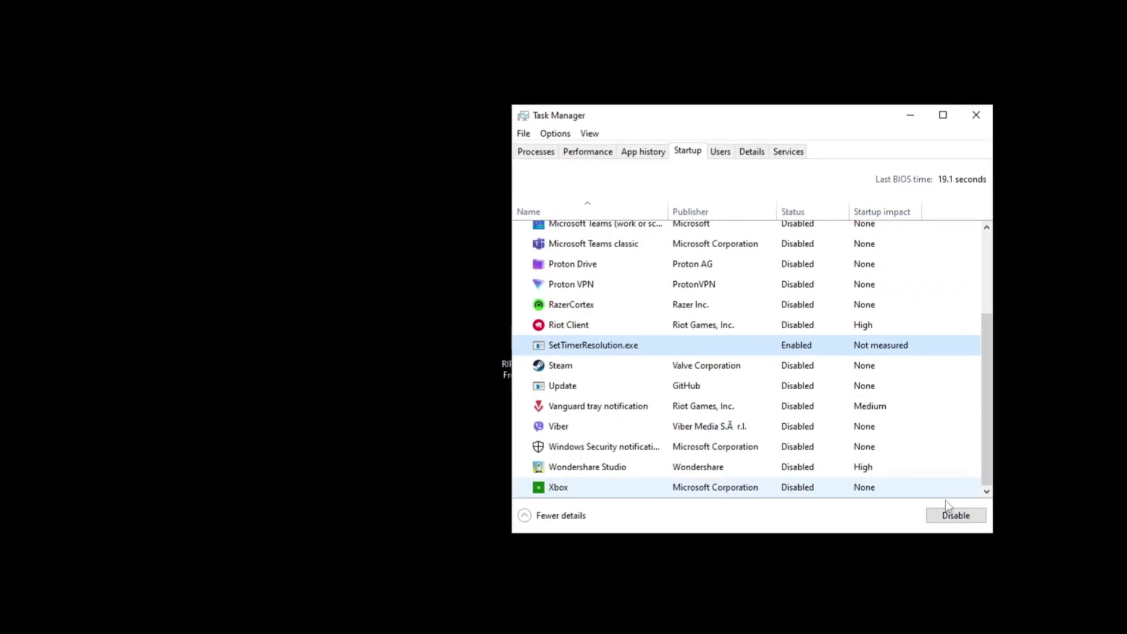
left_click(956, 528)
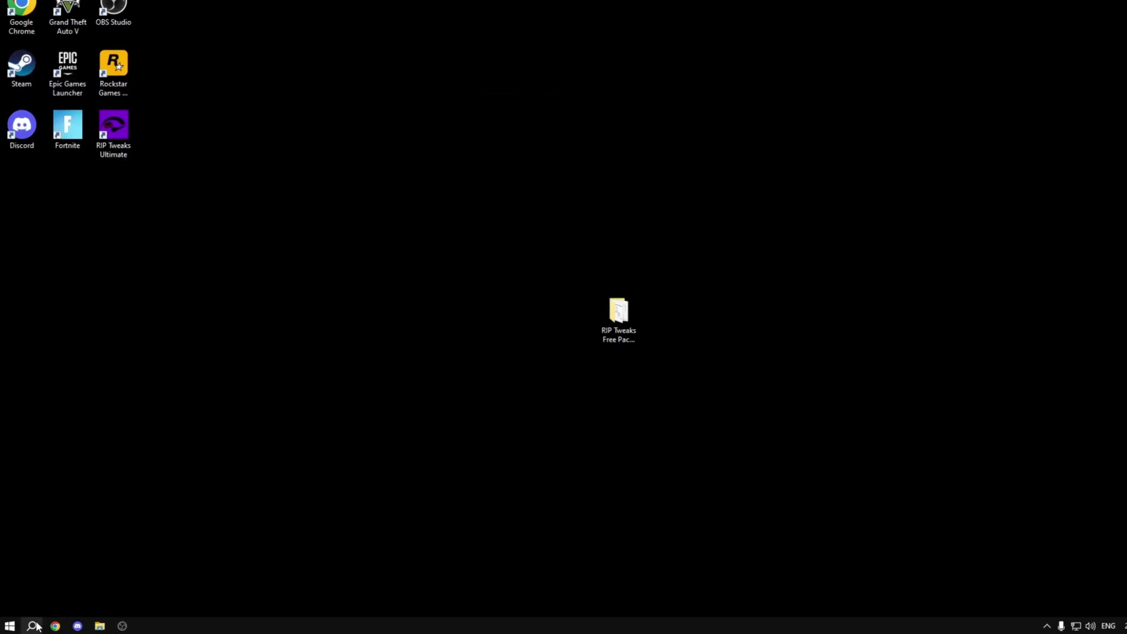
Step: Open the Performance Options from the advanced system settings and choose Adjust for best performance for visual effects
key("super")
type("advanced s")
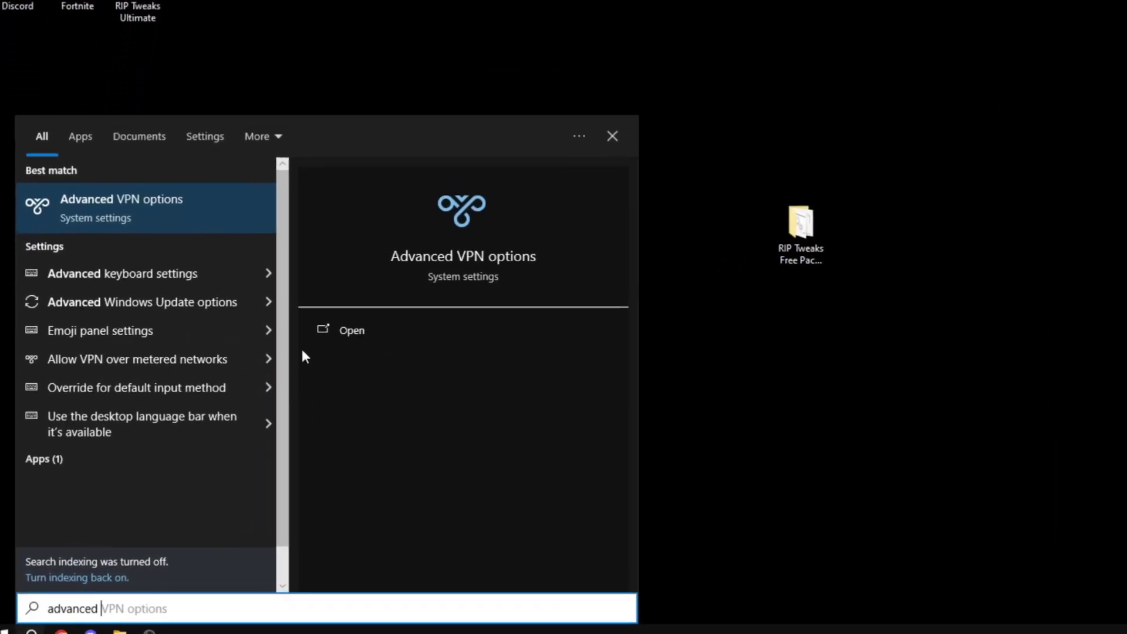
key("Return")
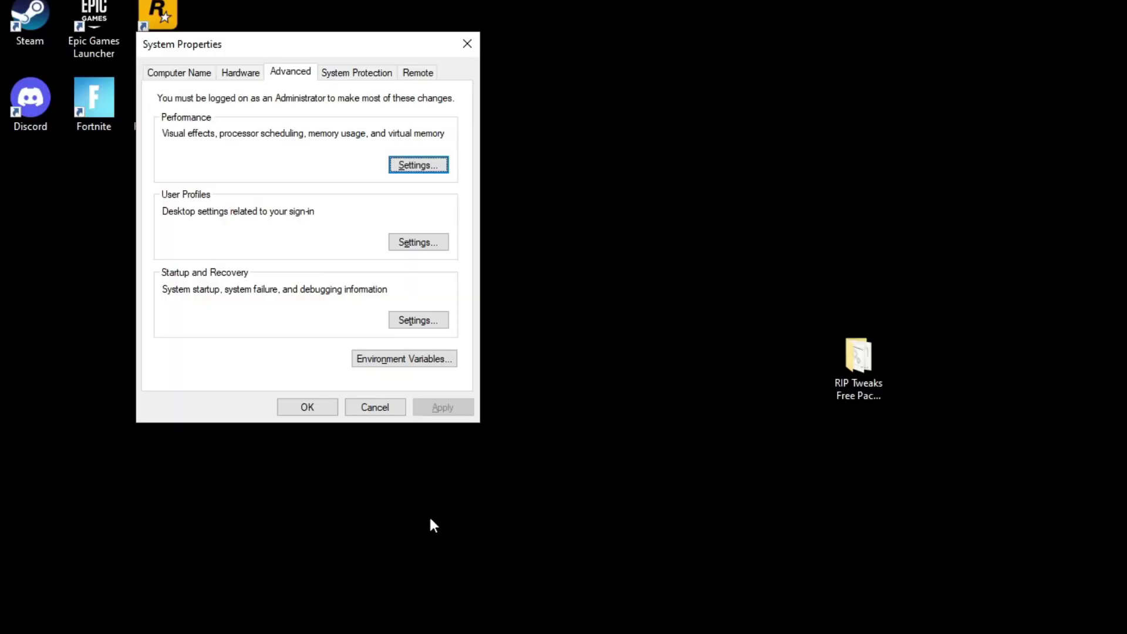
left_click(415, 166)
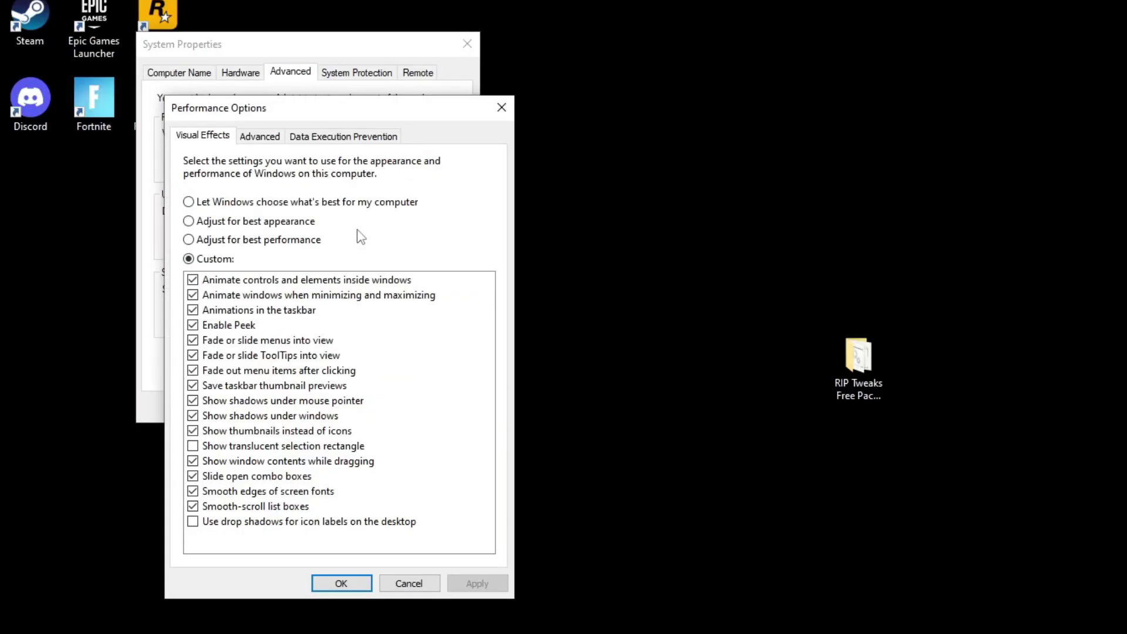
left_click(276, 222)
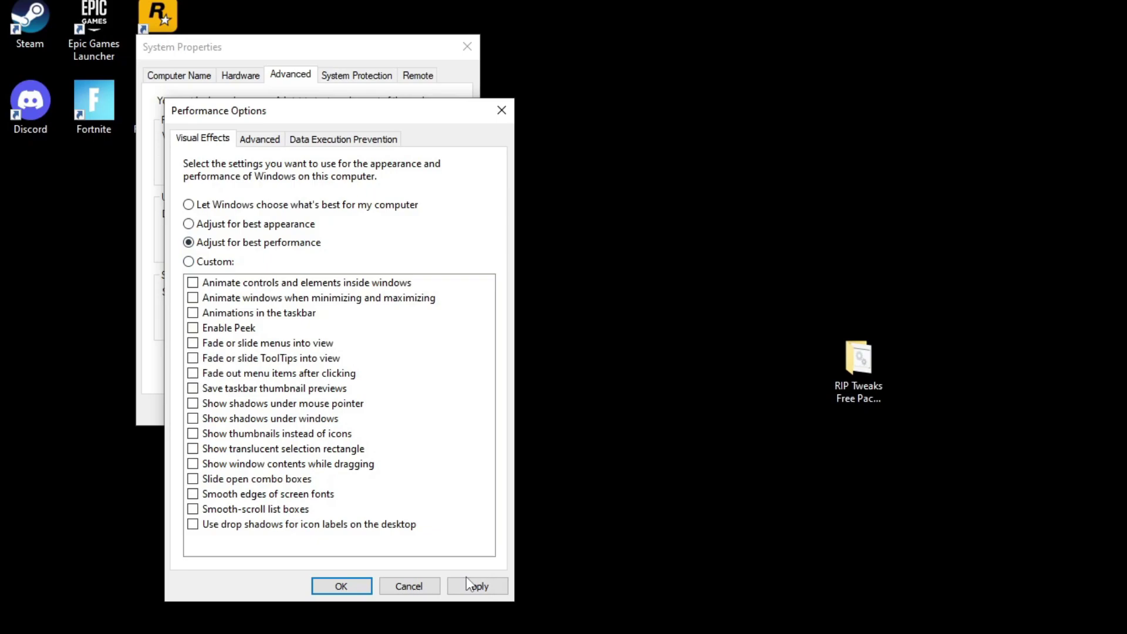